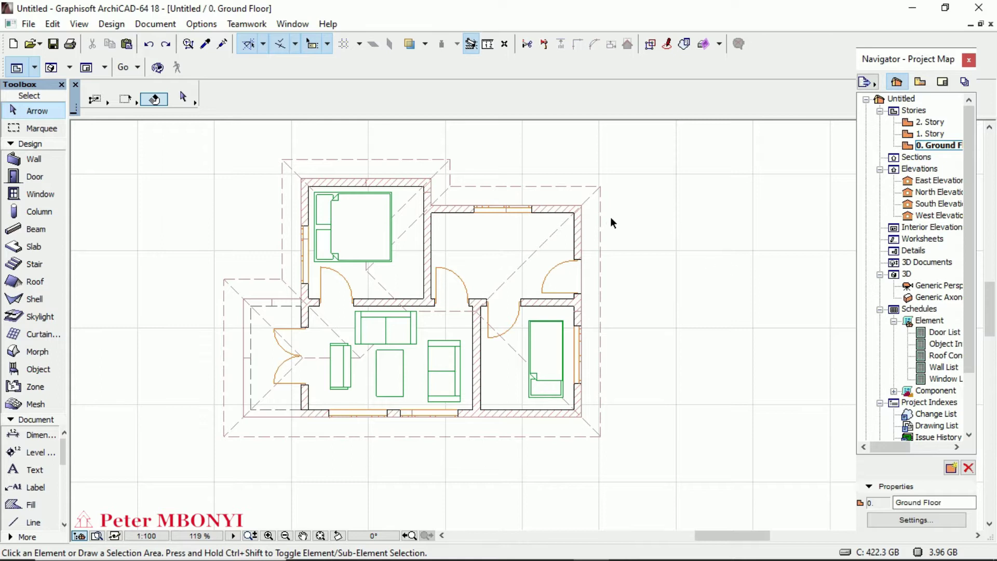
Zoom in on the house and select the entire floor plan with a selection rectangle
scroll(611, 217, "down", 1)
scroll(613, 218, "down", 2)
scroll(613, 222, "down", 1)
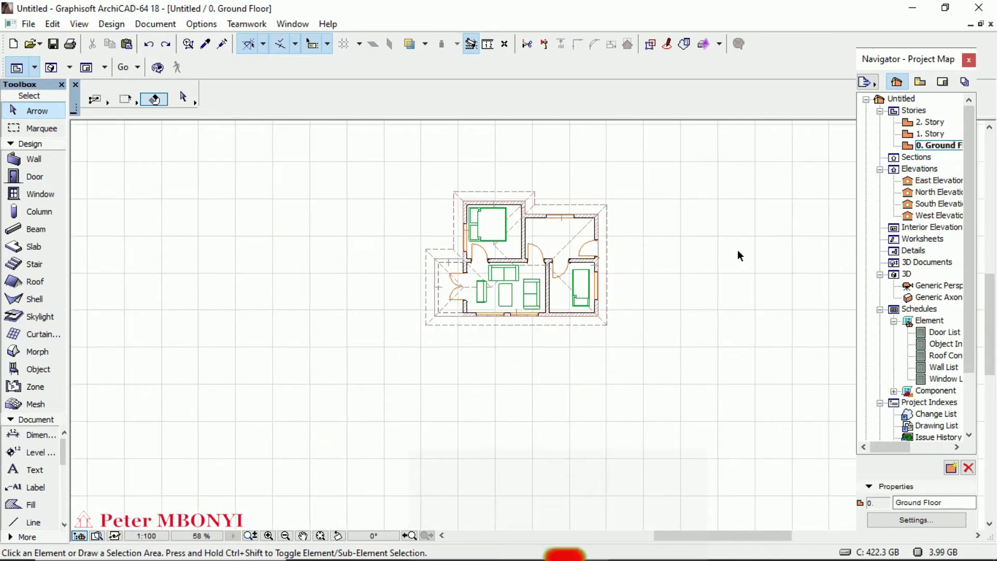
scroll(730, 259, "up", 2)
scroll(654, 247, "down", 3)
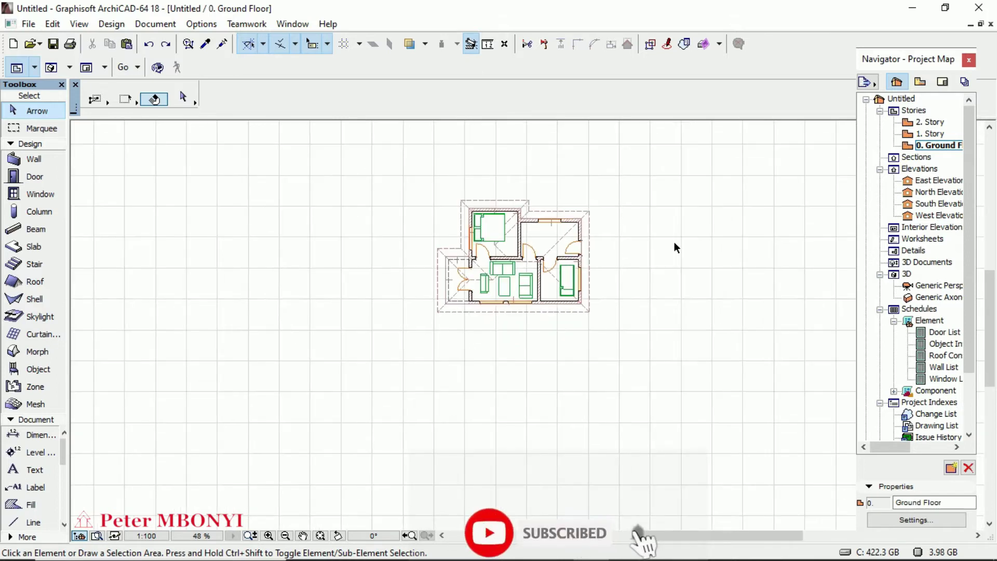
scroll(786, 240, "up", 1)
scroll(763, 240, "up", 1)
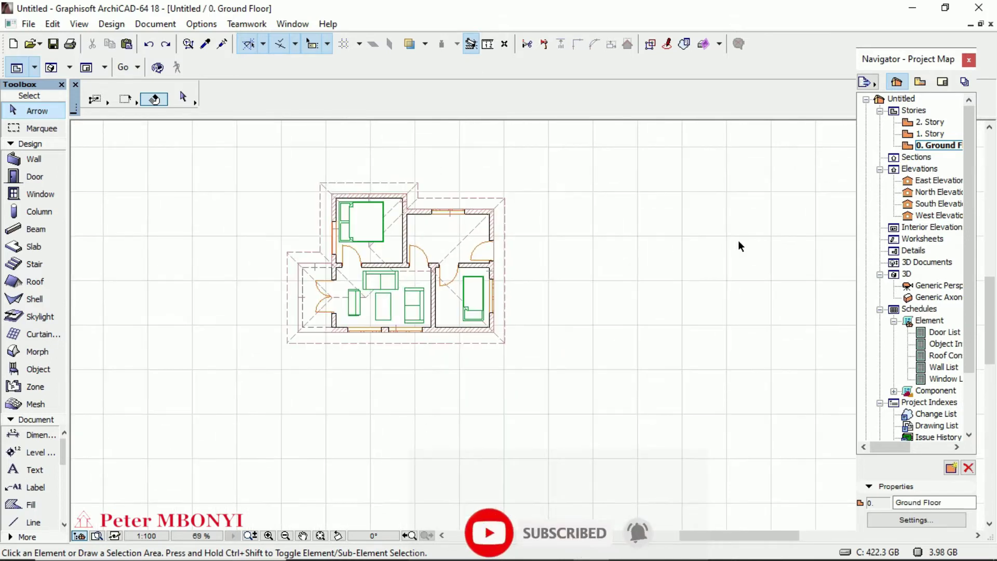
scroll(739, 245, "up", 1)
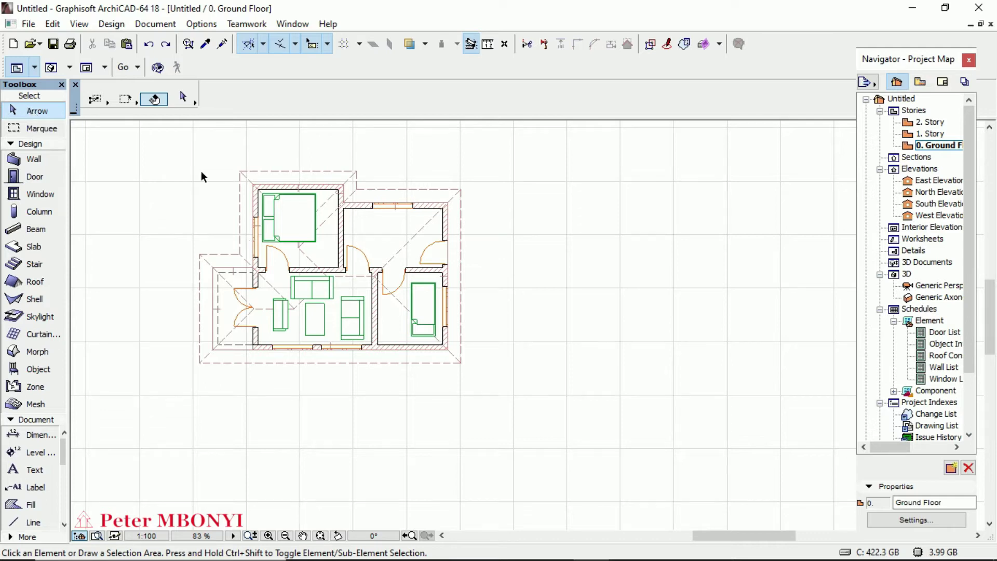
left_click(173, 147)
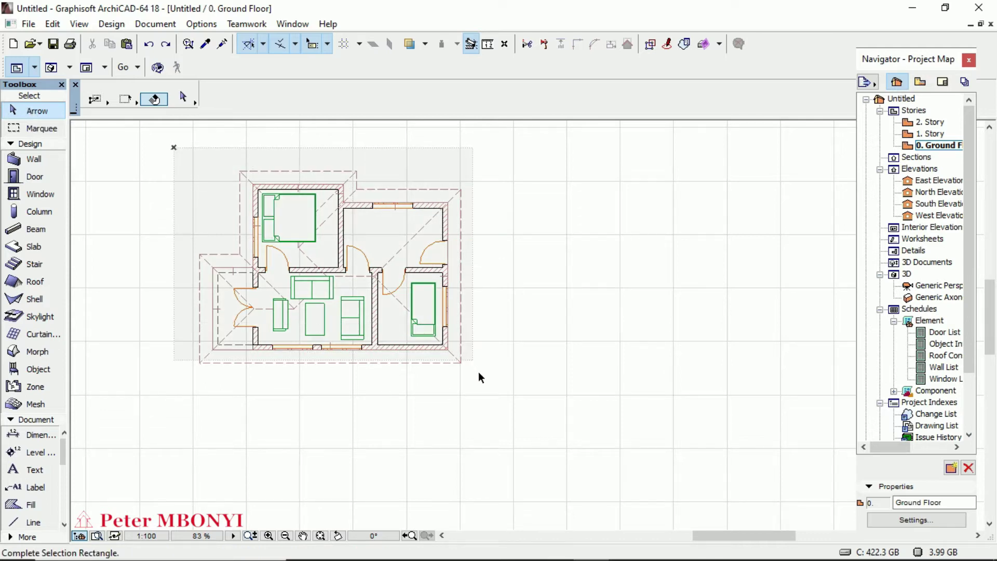
left_click(486, 406)
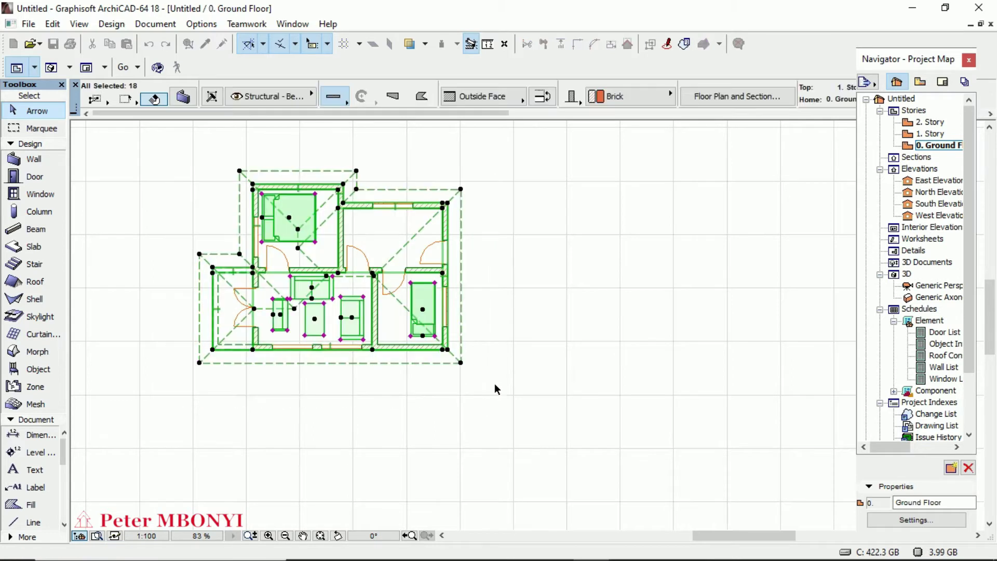
left_click(42, 179)
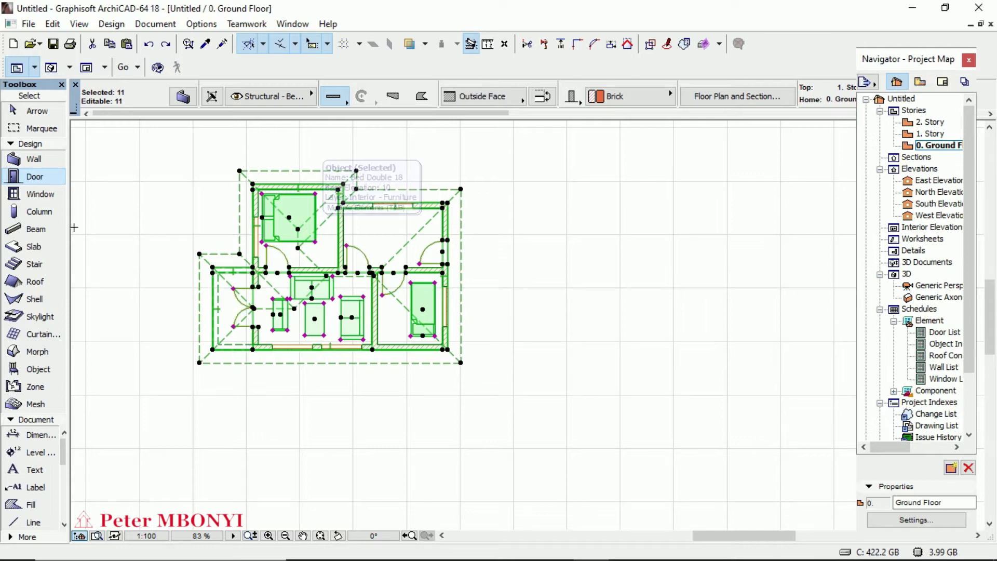
left_click(49, 194)
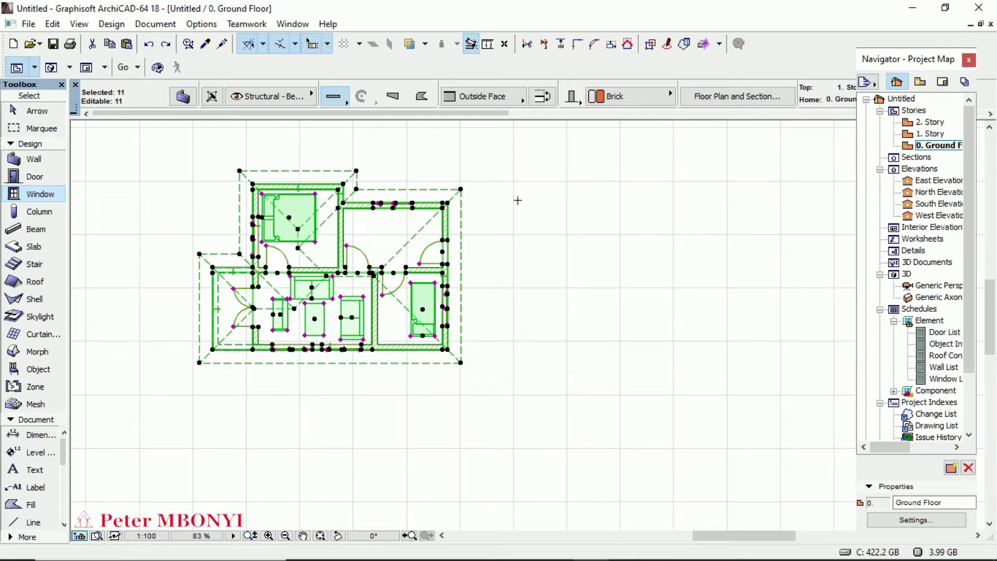
Mirror the selected plan across its right-hand wall, using the top-right and bottom-right corners as axis
right_click(508, 229)
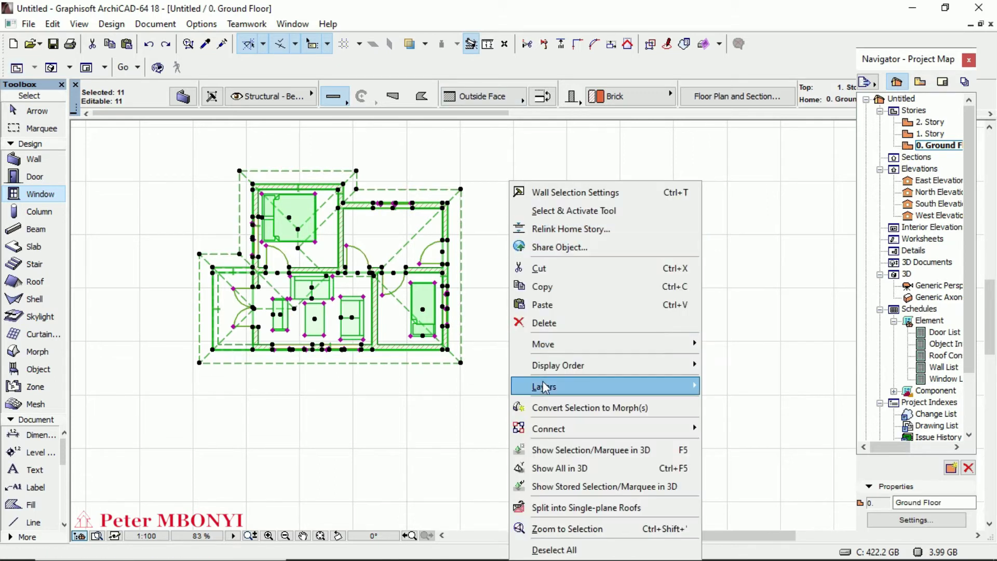
mouse_move(543, 344)
left_click(742, 383)
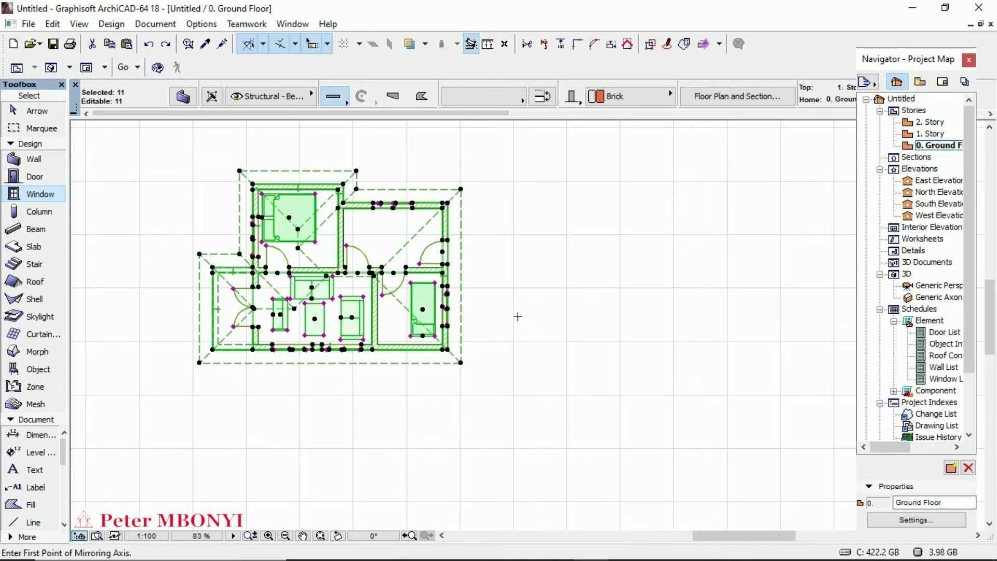
left_click(460, 189)
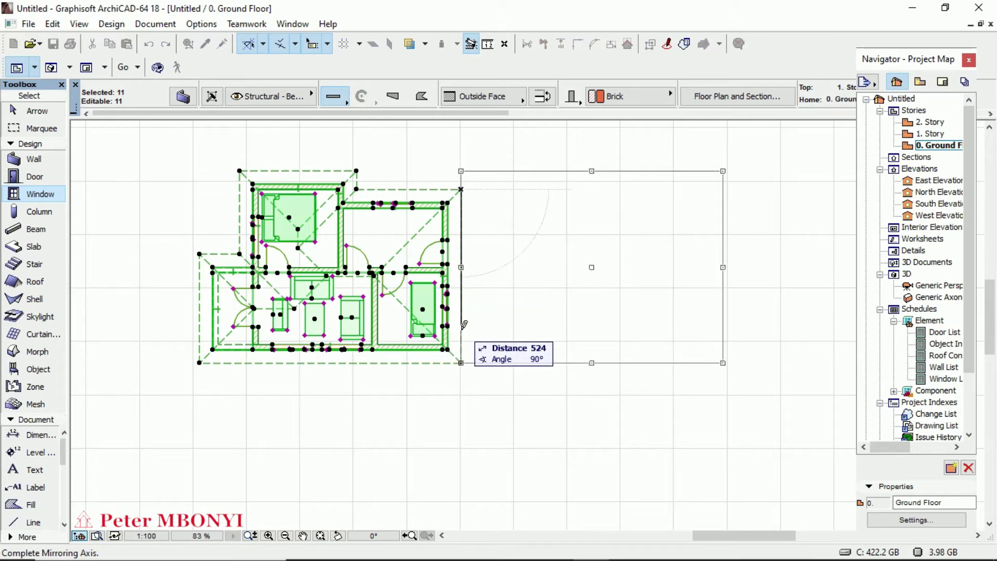
left_click(461, 362)
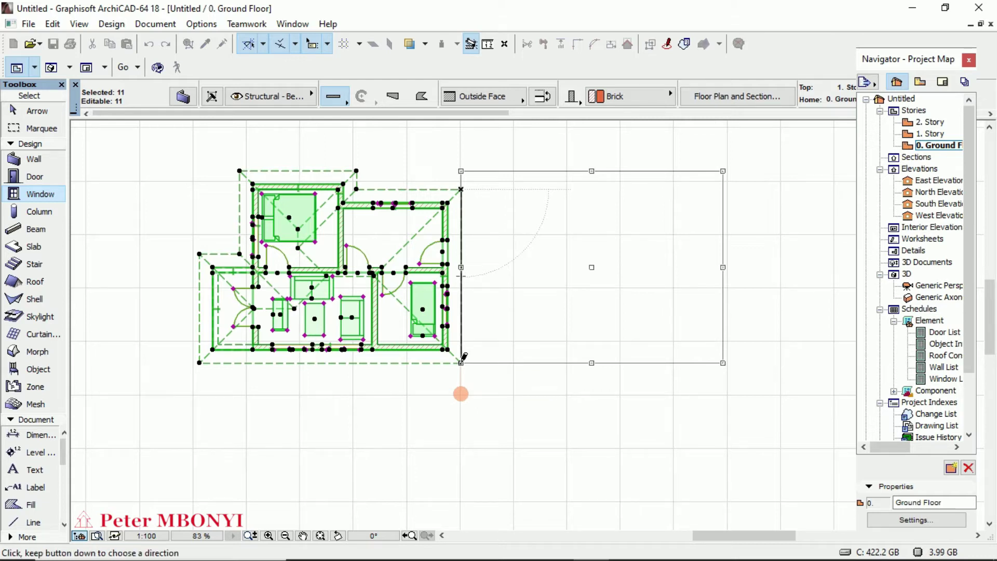
left_click(463, 357)
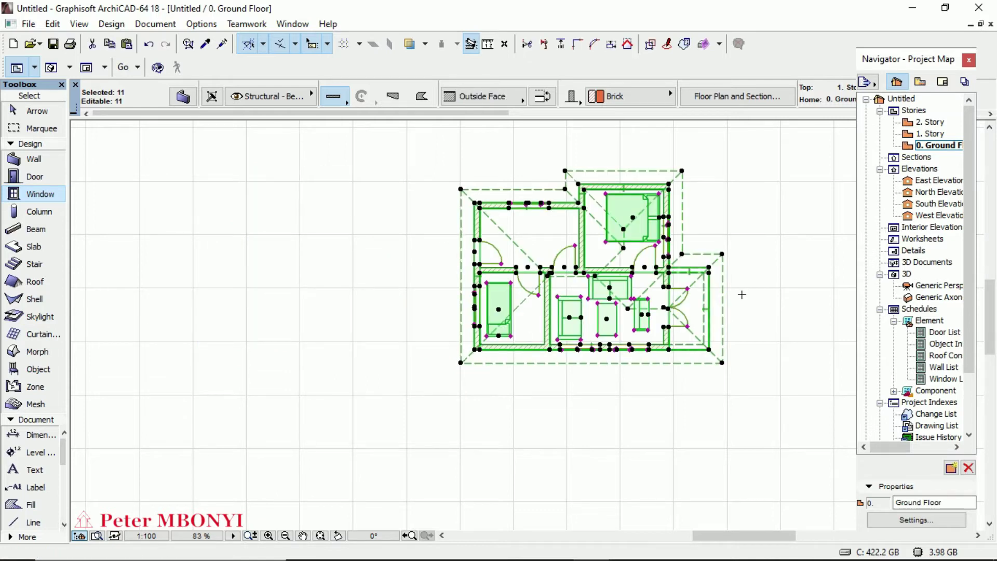
scroll(704, 293, "up", 3)
scroll(789, 304, "down", 2)
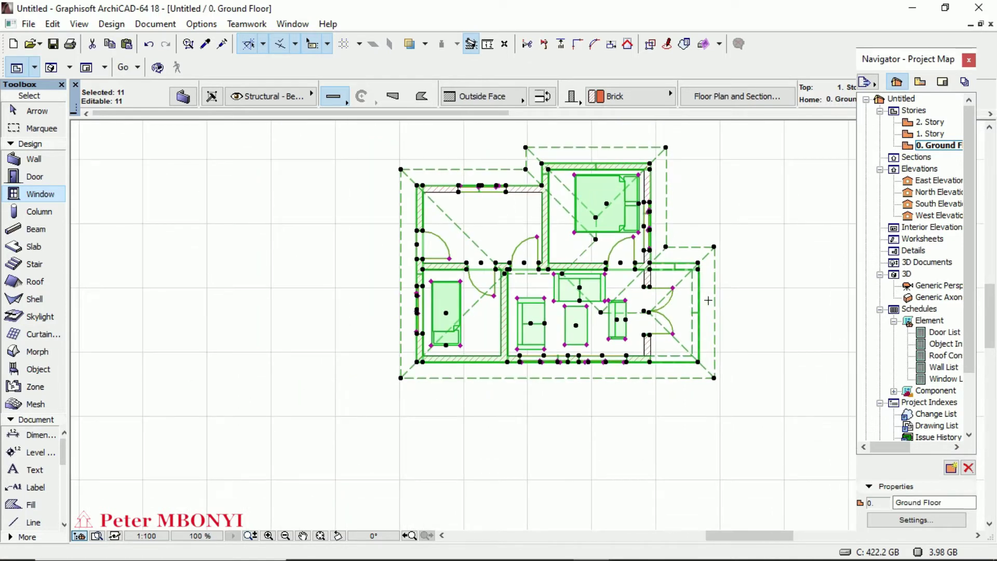
scroll(777, 305, "up", 2)
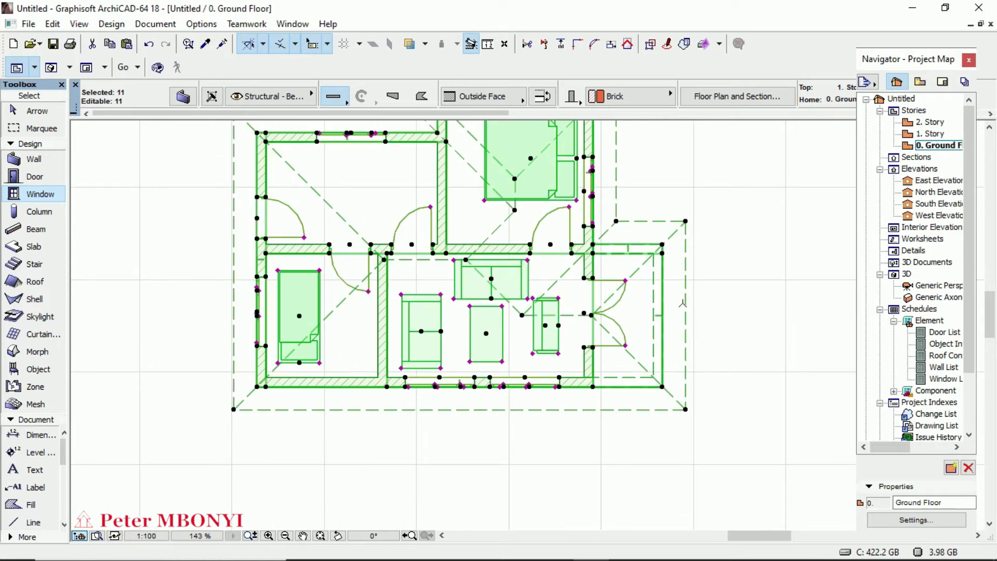
scroll(682, 303, "down", 2)
scroll(780, 300, "up", 1)
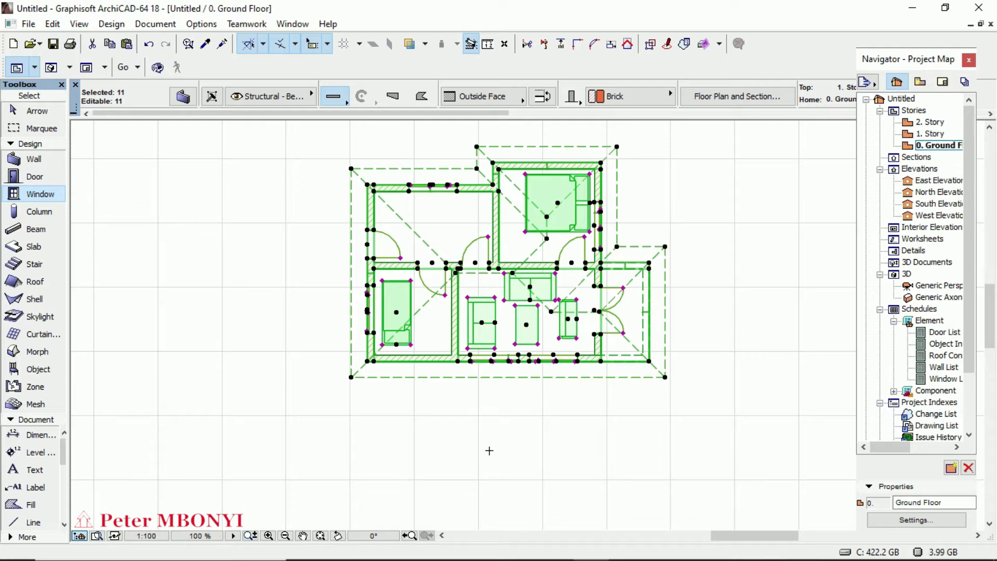
Mirror the plan back across its left-hand wall (Ctrl+M, top-left to bottom-left corner), then readjust the zoom
key("ctrl+m")
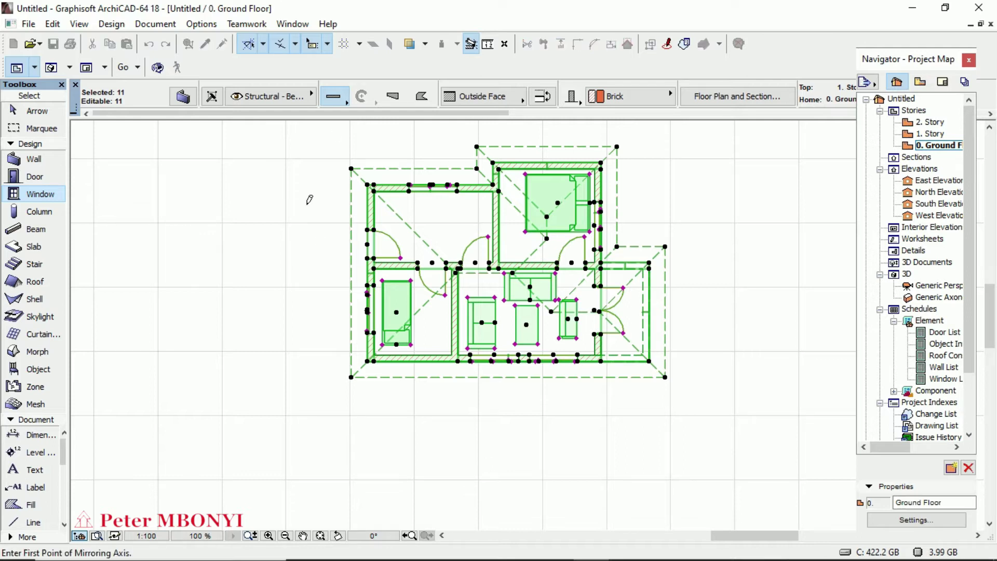
left_click(351, 168)
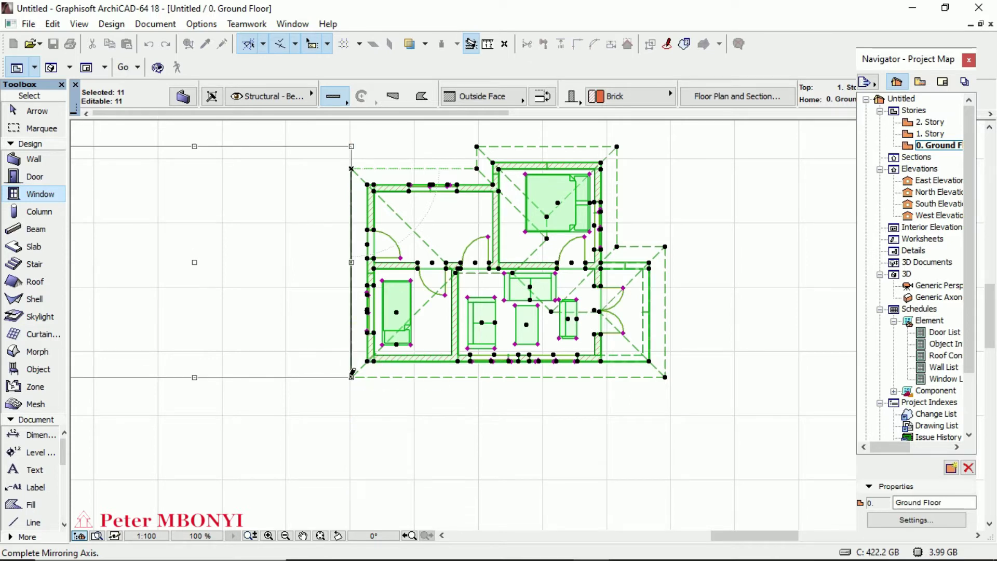
left_click(352, 373)
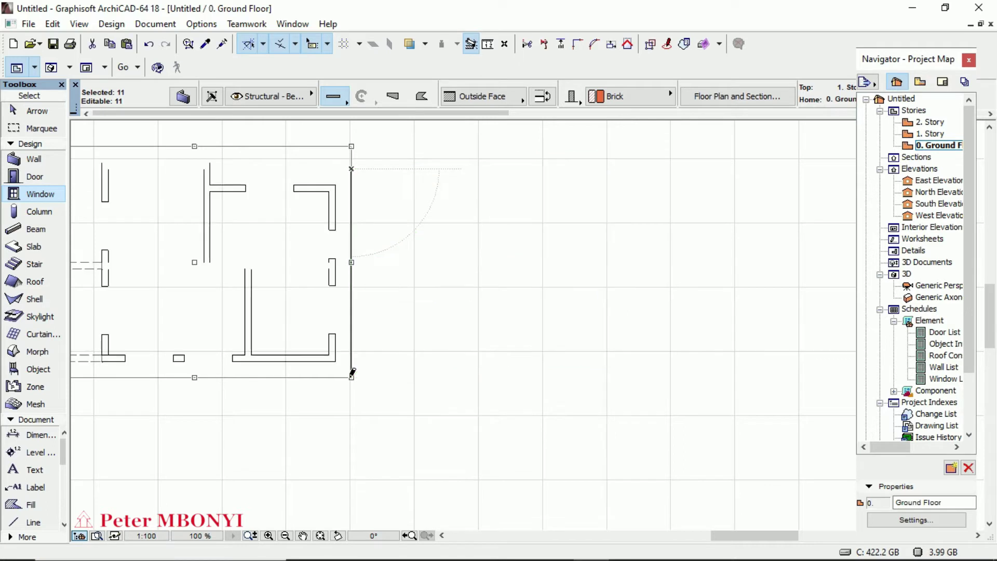
scroll(441, 318, "down", 3)
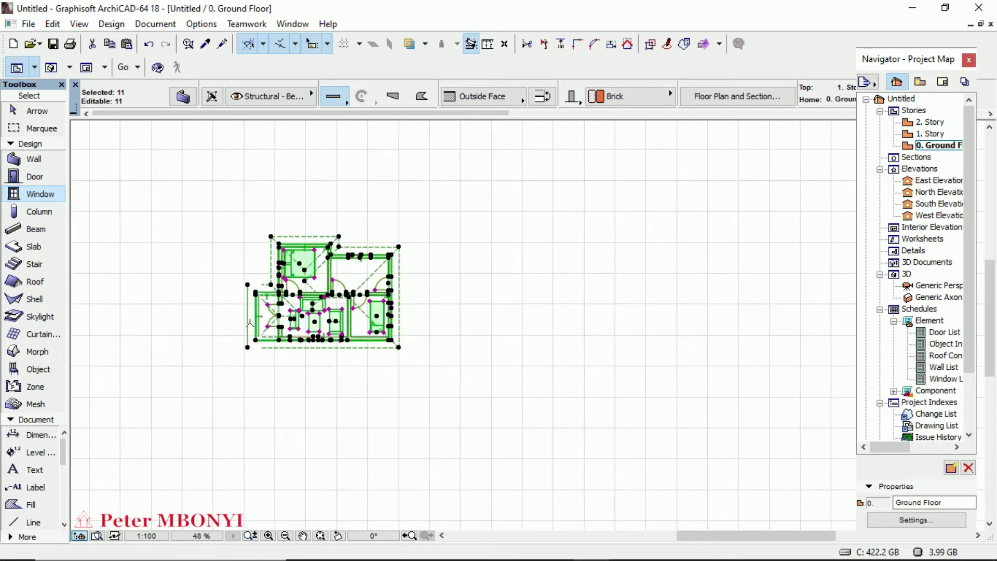
scroll(302, 315, "up", 5)
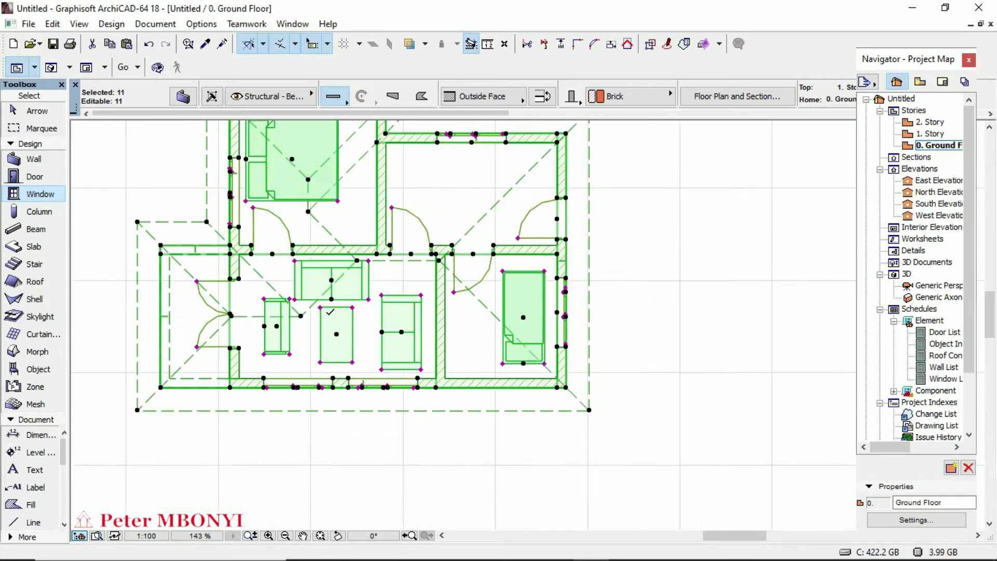
scroll(322, 313, "down", 2)
scroll(331, 313, "down", 1)
scroll(340, 310, "down", 1)
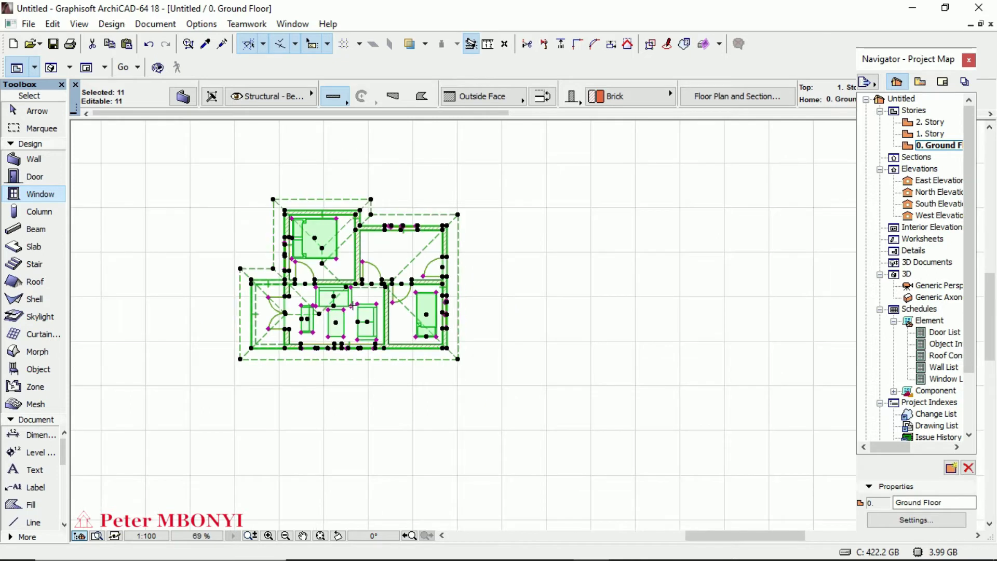
scroll(307, 368, "up", 1)
scroll(308, 369, "down", 1)
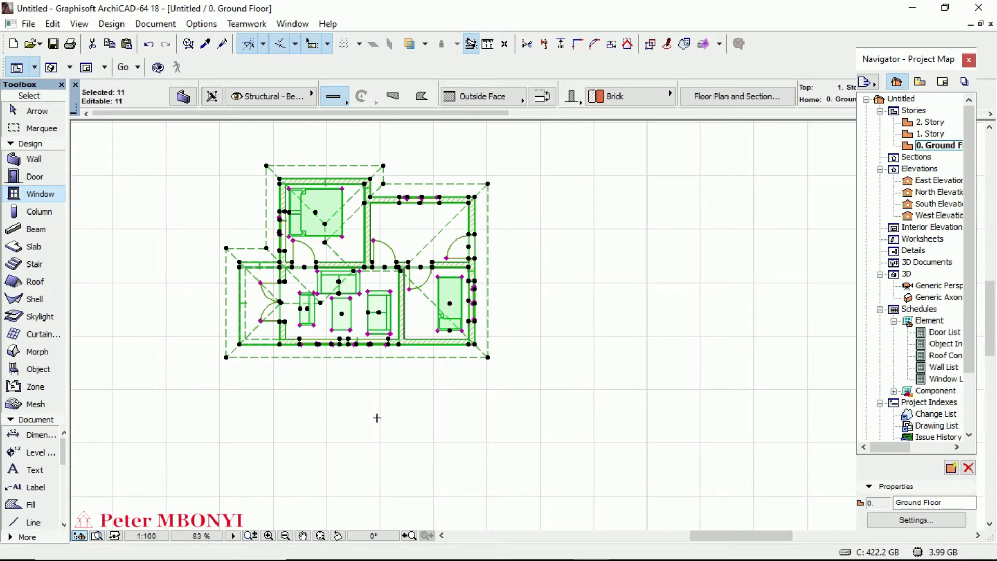
Place a mirrored copy of the plan below the original, using its bottom edge as axis
right_click(534, 342)
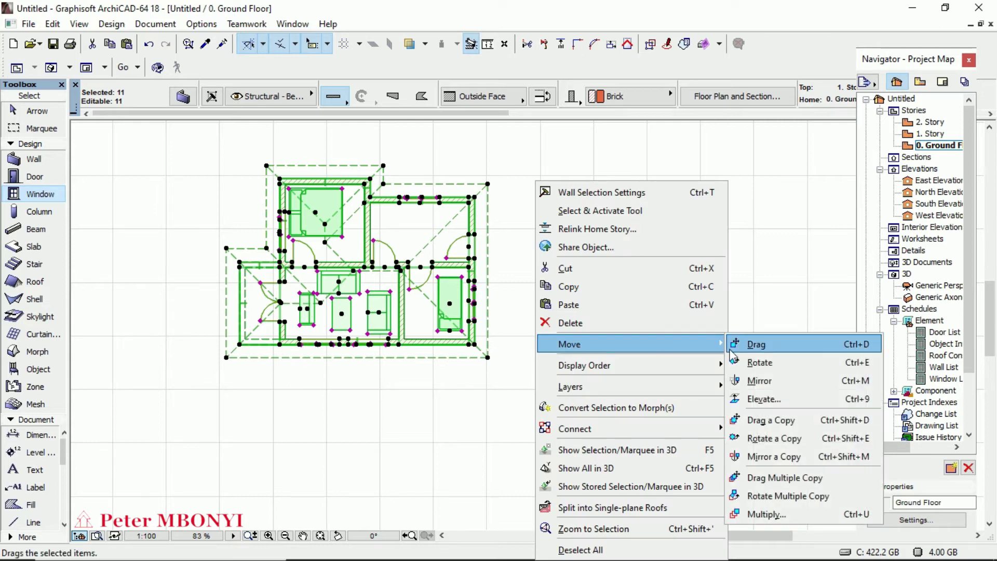
left_click(770, 459)
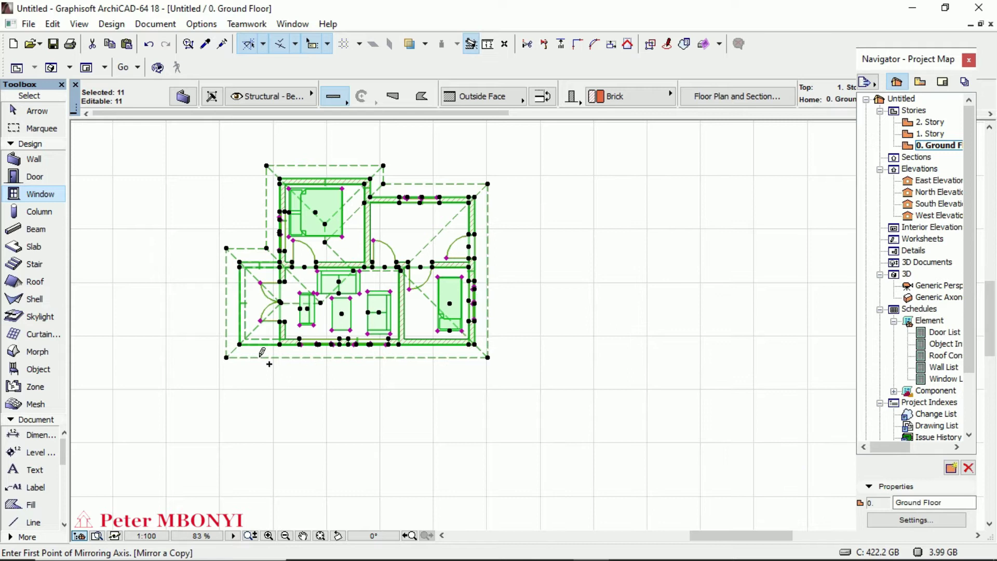
left_click(227, 356)
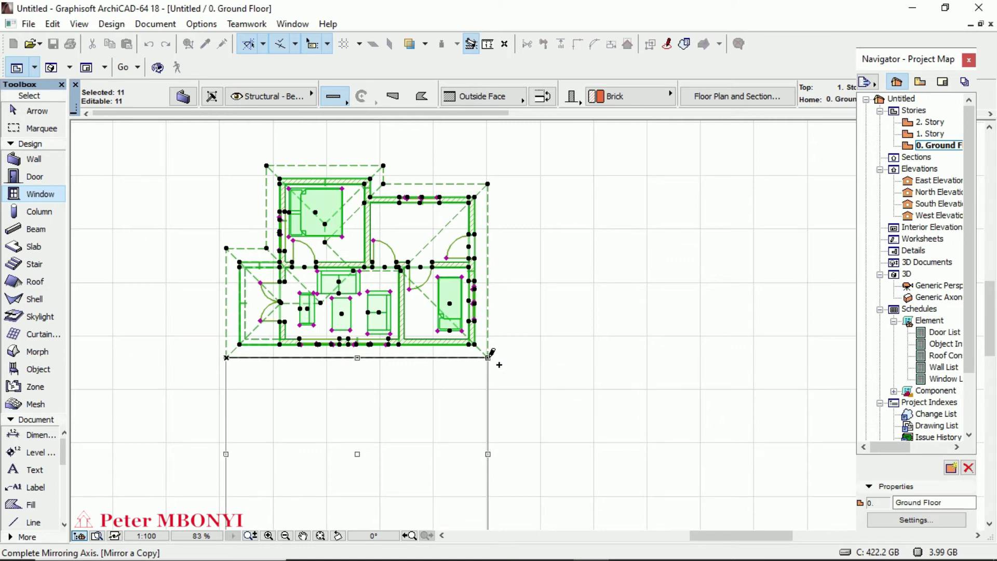
left_click(488, 357)
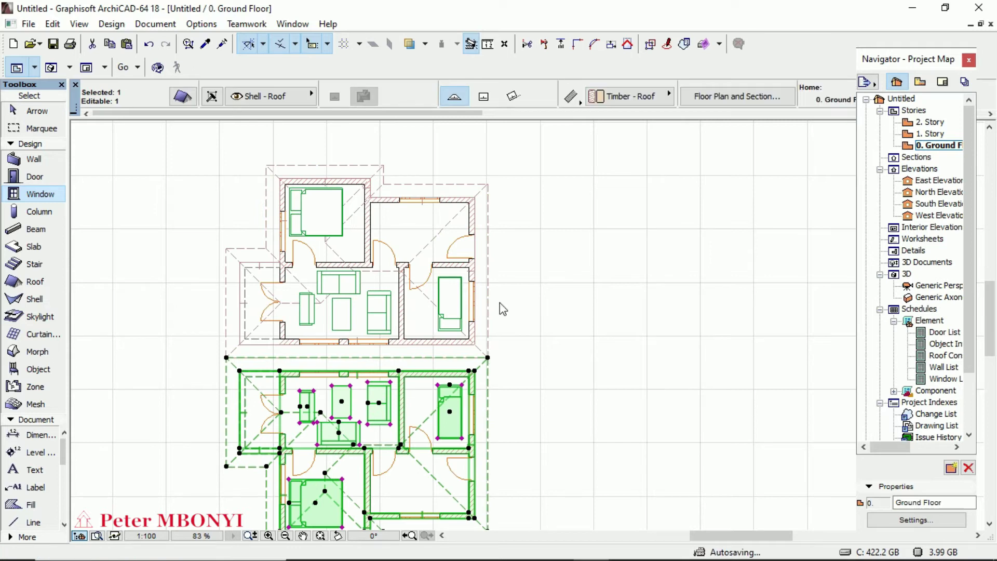
Zoom and pan to bring an empty area of the ground floor into view
scroll(503, 309, "down", 3)
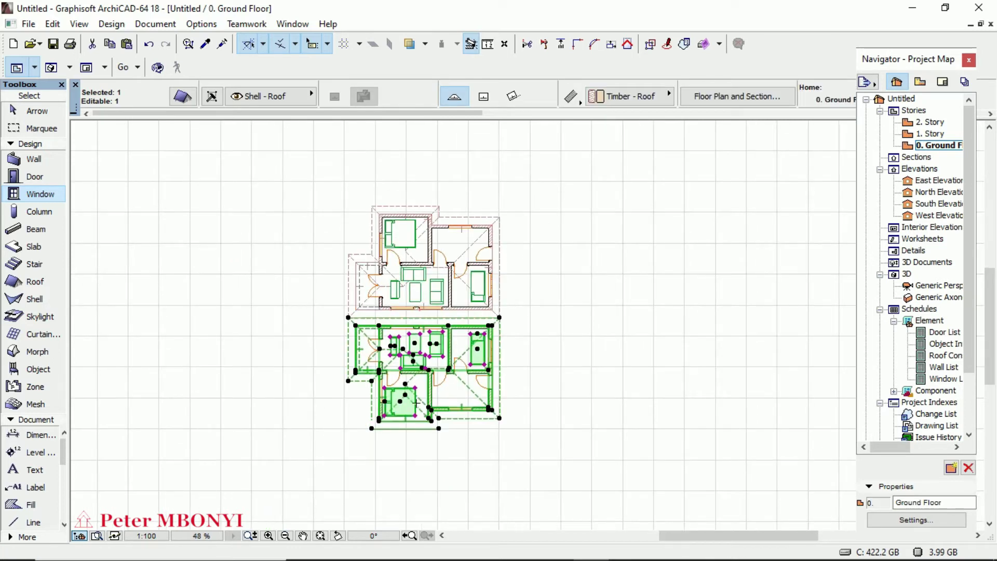
scroll(416, 402, "up", 3)
scroll(447, 378, "down", 2)
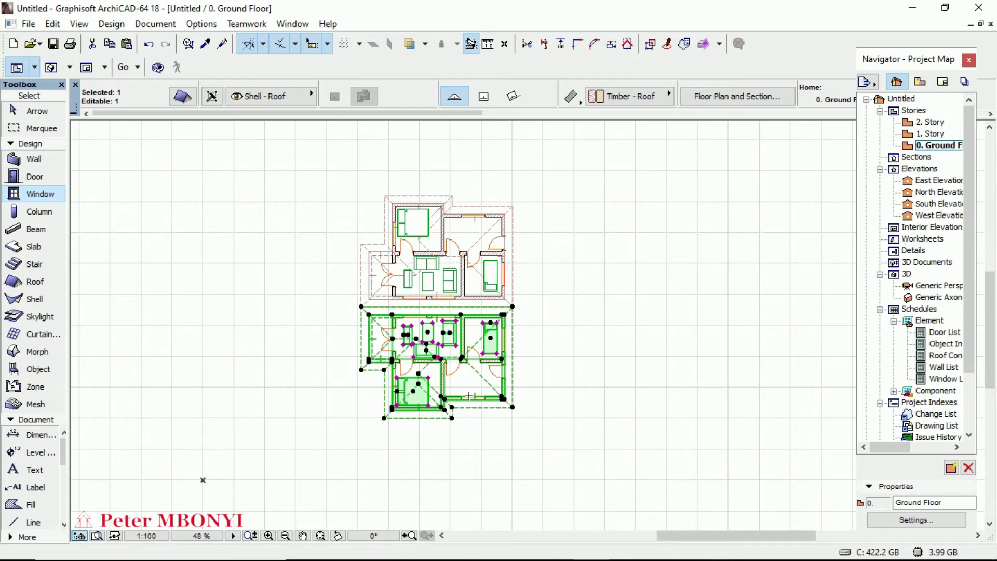
scroll(443, 400, "up", 2)
scroll(443, 400, "down", 3)
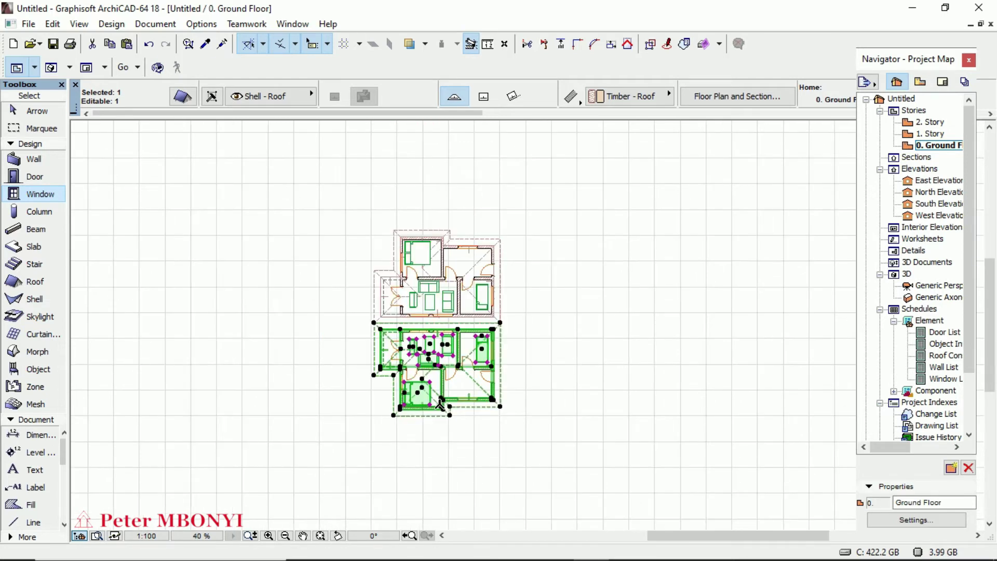
scroll(440, 405, "up", 1)
scroll(444, 404, "up", 1)
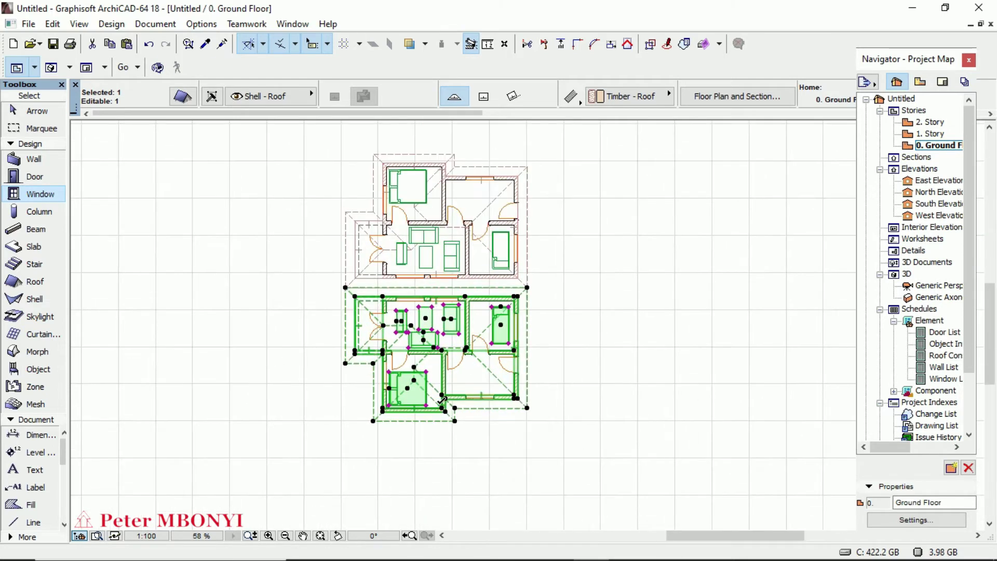
scroll(448, 403, "down", 2)
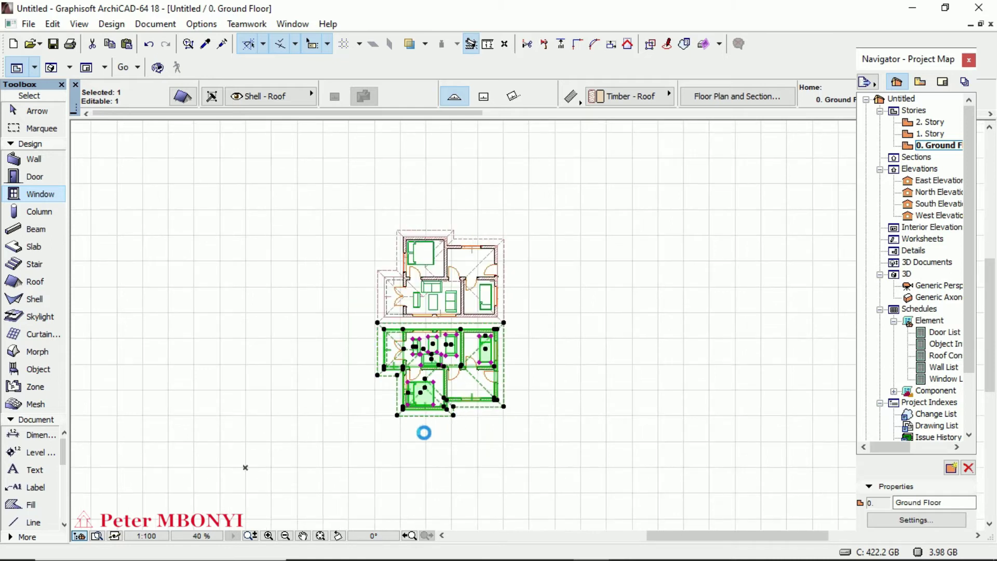
scroll(425, 431, "up", 1)
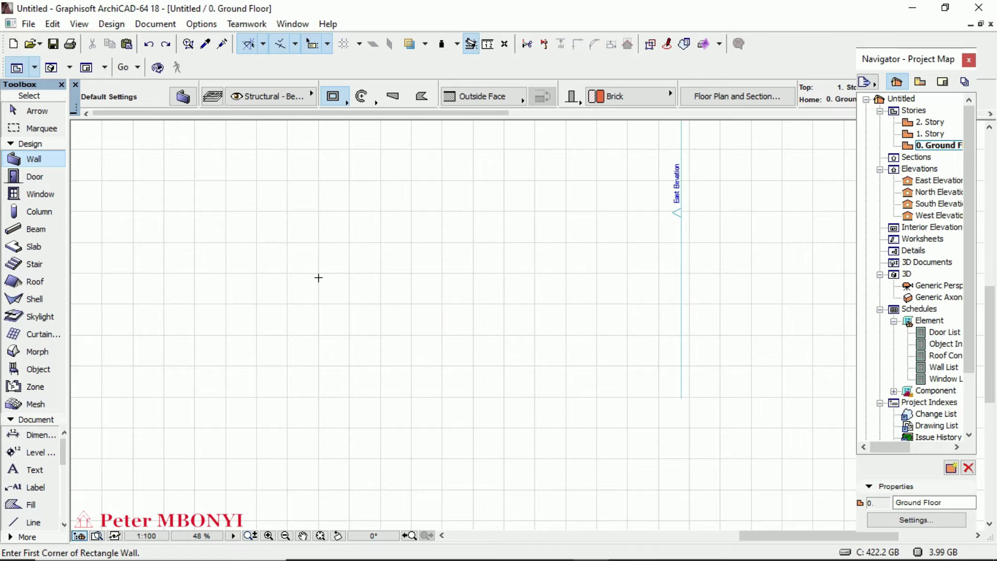
Draw a rectangular four-wall enclosure with the Rectangle geometry method and select all four walls
scroll(354, 273, "up", 1)
scroll(354, 273, "up", 1)
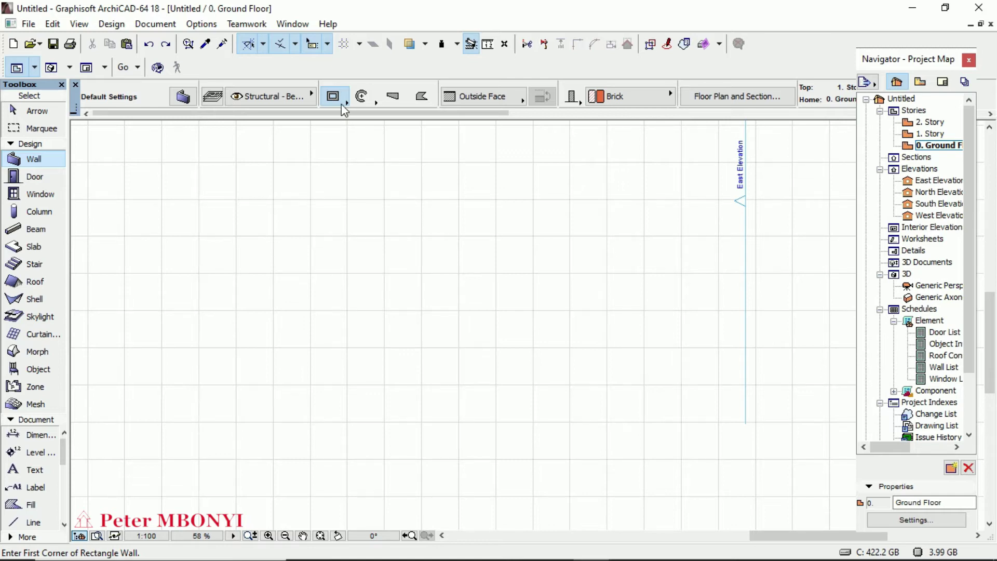
left_click(233, 232)
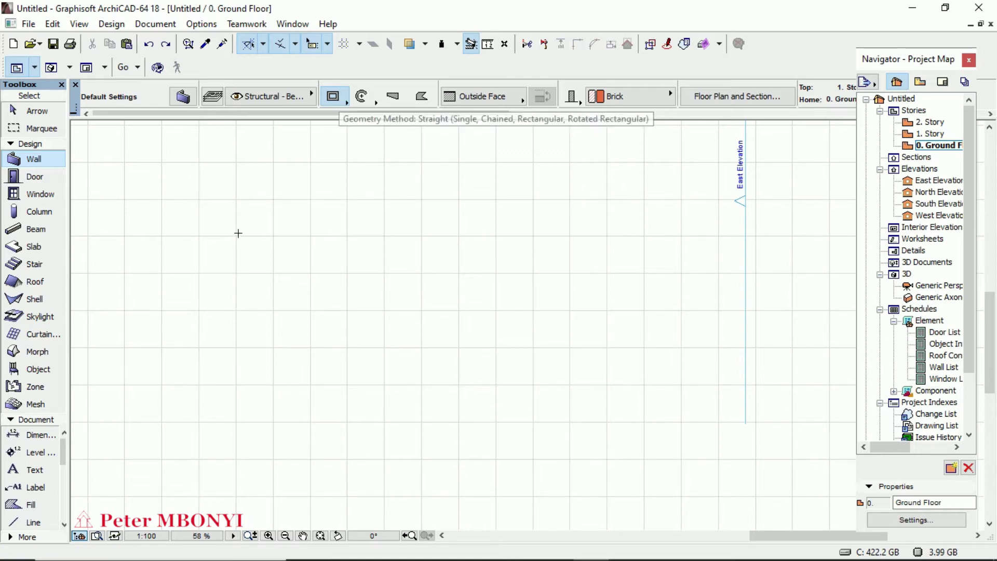
left_click(432, 309)
left_click(437, 361)
scroll(351, 365, "up", 3)
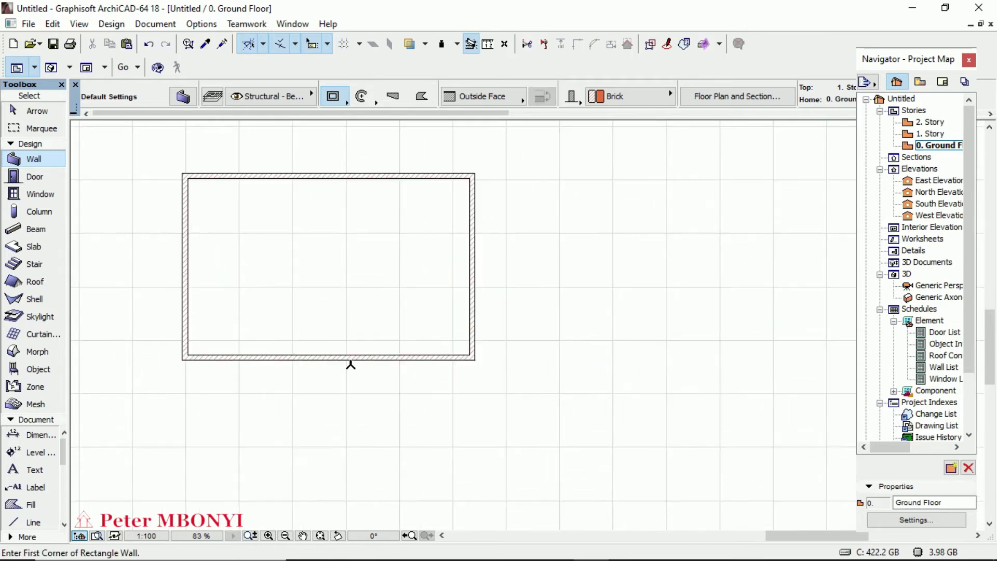
scroll(351, 365, "down", 2)
scroll(342, 368, "up", 1)
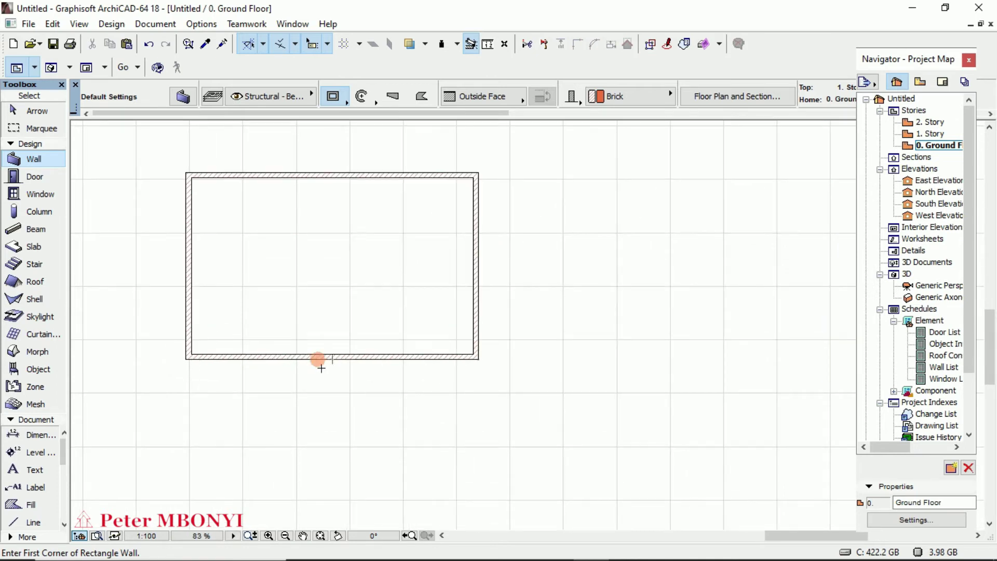
left_click(358, 360, "shift")
Elevate the four selected rectangle walls by 30 through Move > Elevate
right_click(526, 322)
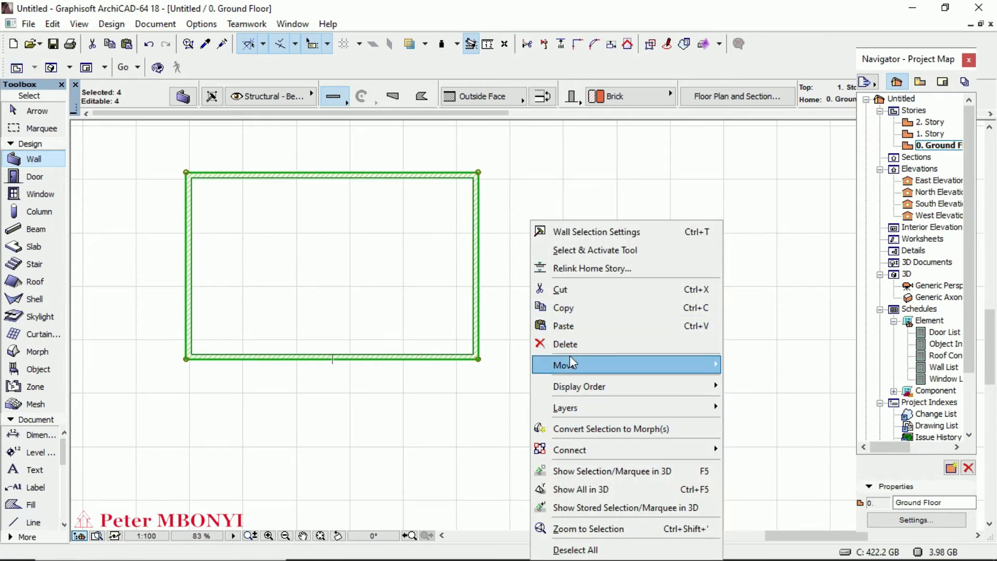
mouse_move(592, 365)
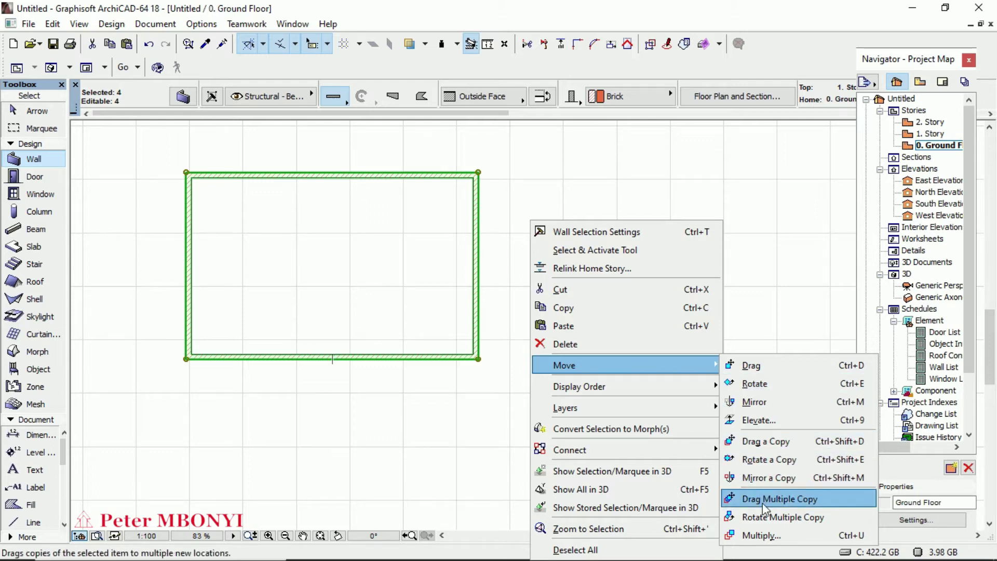
left_click(756, 422)
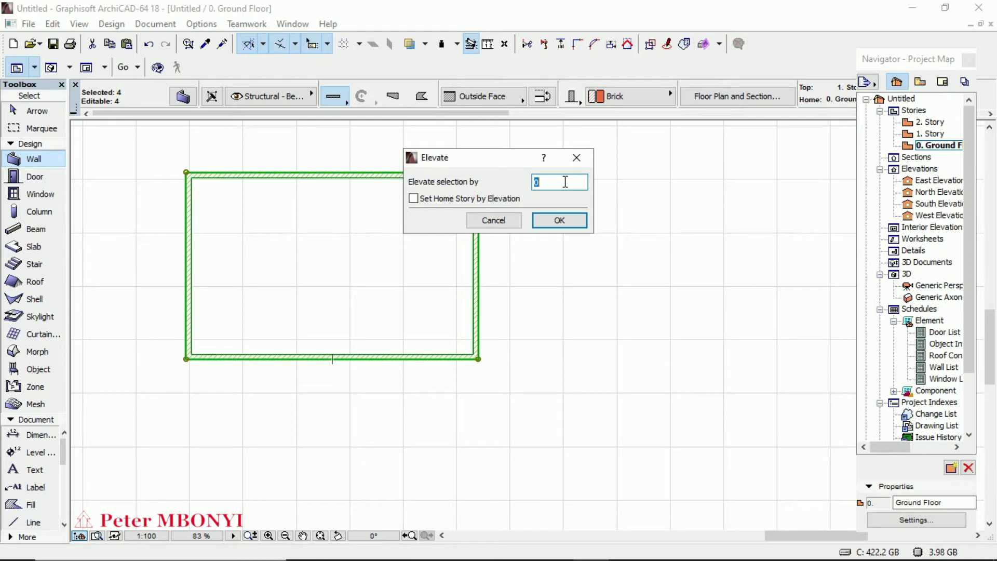
key("BackSpace")
type("3")
type("0")
key("Return")
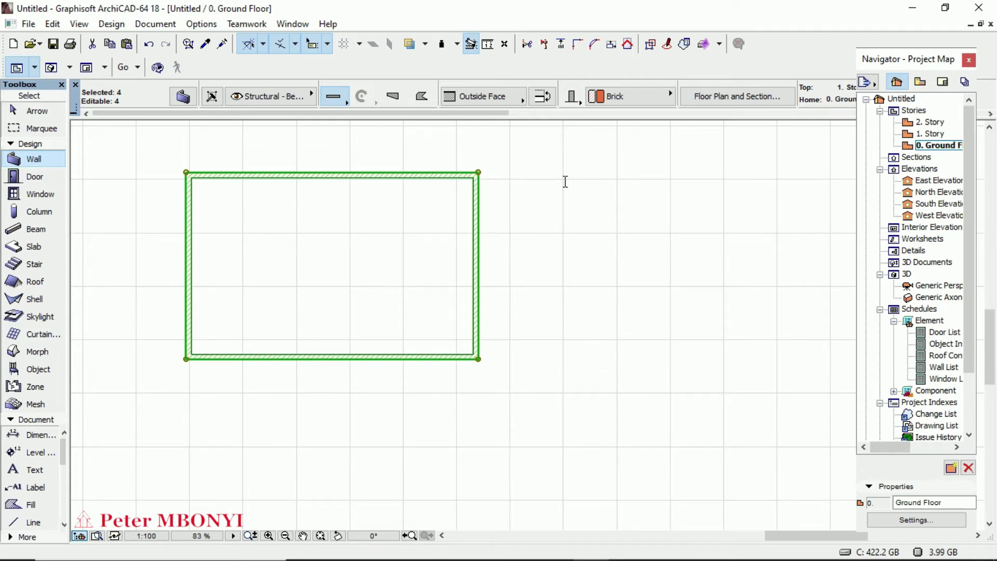
Elevate the rectangle walls again by 45 using Ctrl+9
key("ctrl+9")
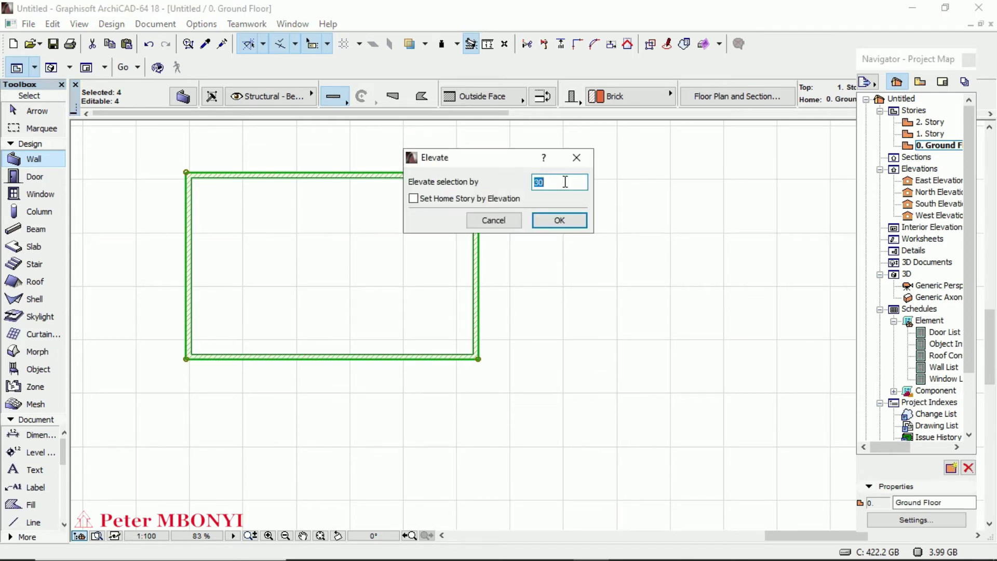
key("BackSpace")
type("0")
key("BackSpace")
type("45")
key("Return")
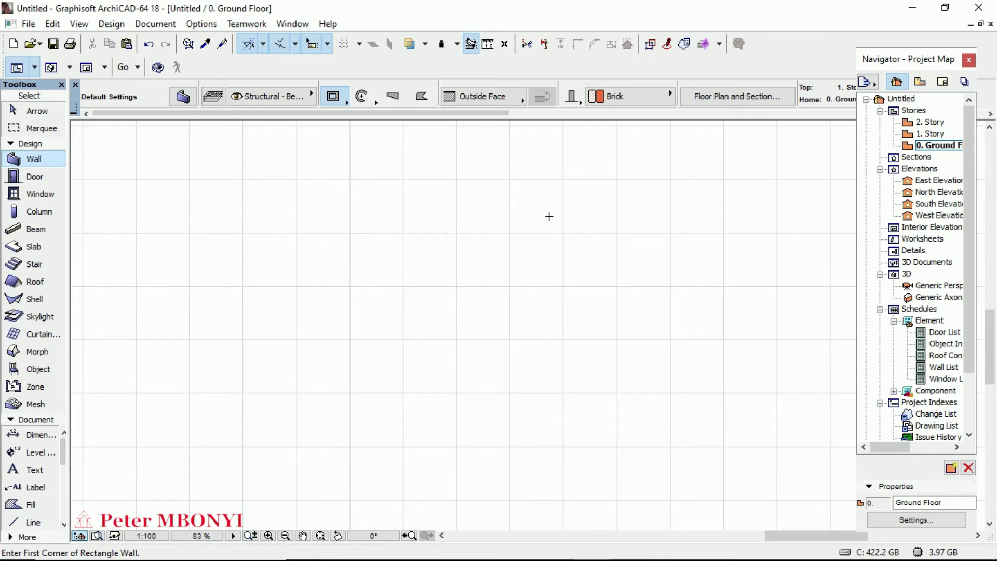
Zoom out to find the two stacked house plans, then zoom closely into the entrance porch corner
scroll(549, 216, "down", 2)
scroll(548, 216, "down", 1)
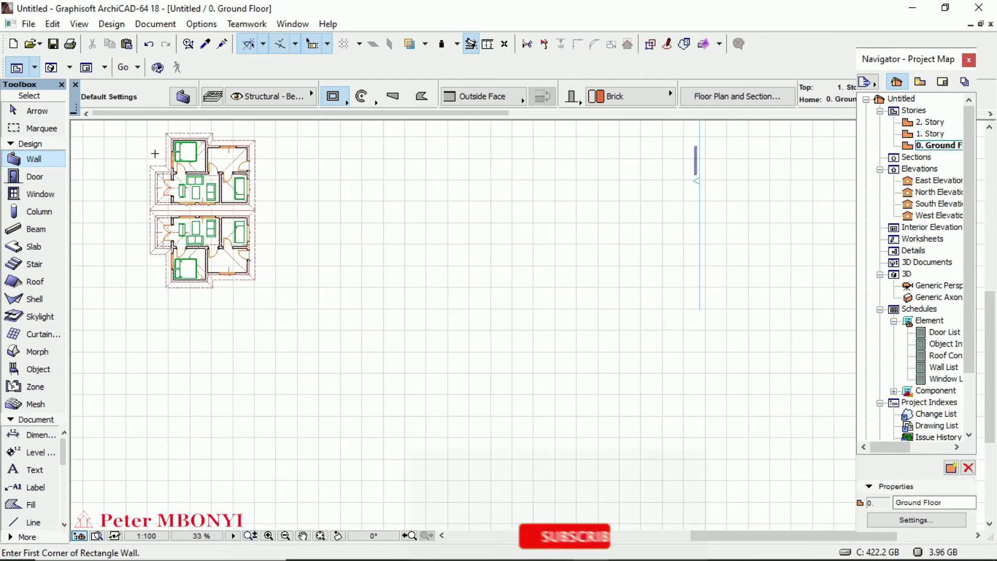
scroll(154, 154, "up", 2)
scroll(154, 155, "down", 1)
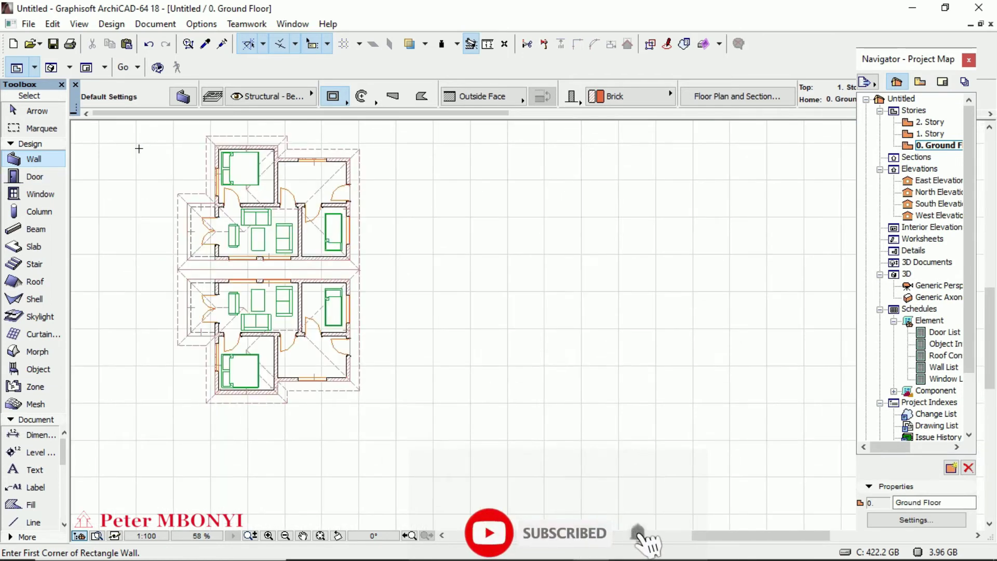
scroll(138, 149, "up", 3)
scroll(160, 189, "up", 1)
scroll(159, 190, "up", 2)
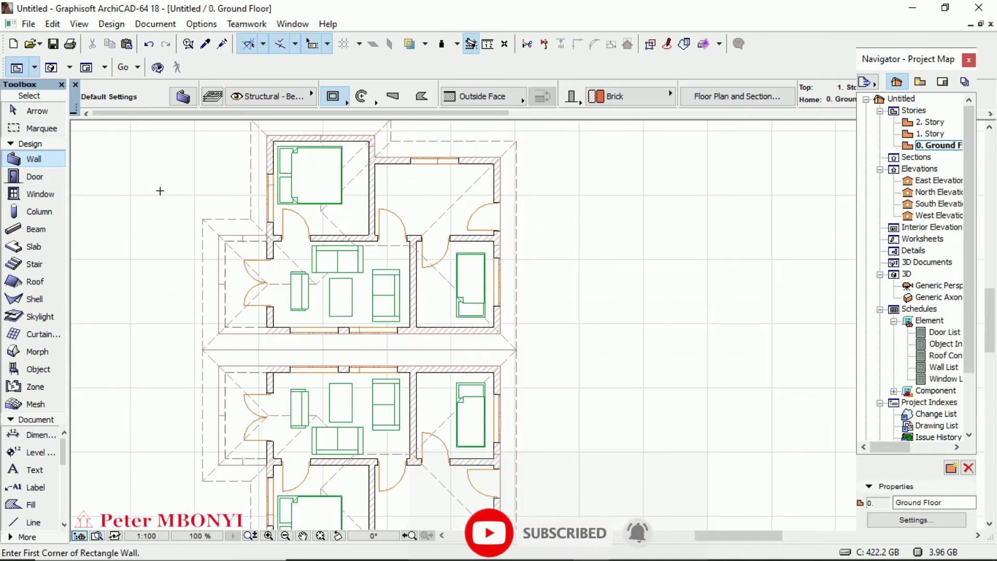
scroll(212, 255, "up", 2)
scroll(243, 258, "up", 3)
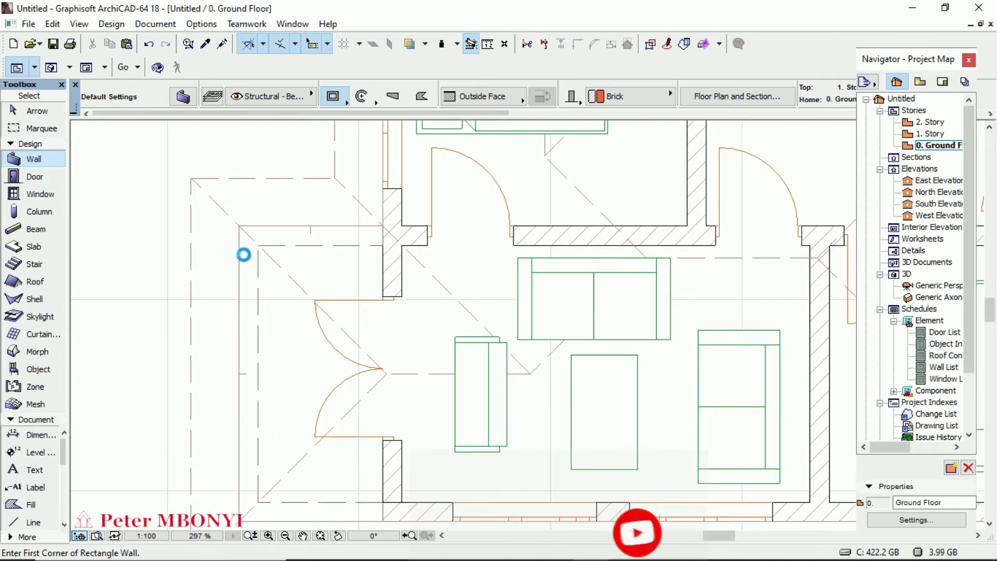
left_click(46, 212)
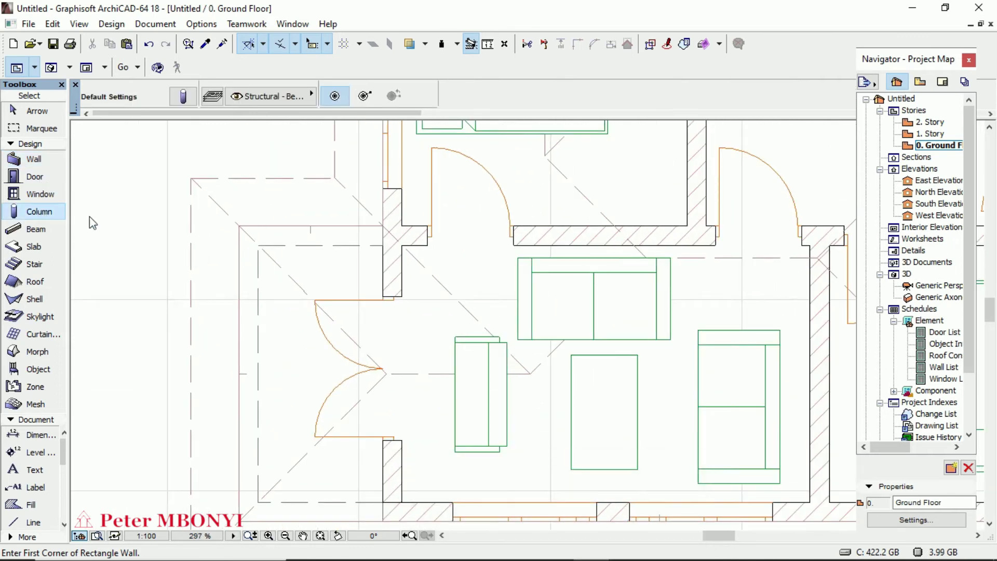
left_click(252, 239)
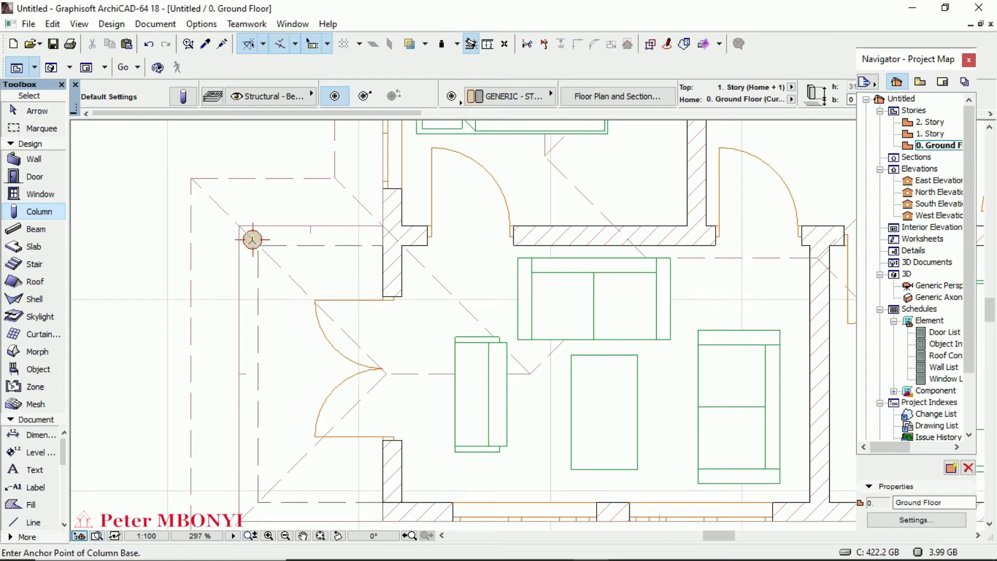
scroll(269, 244, "up", 1)
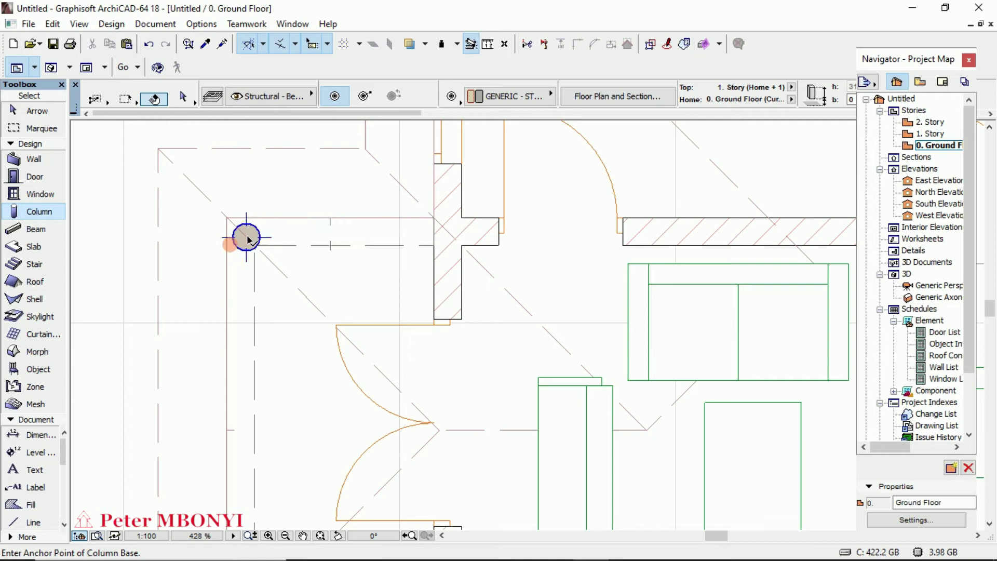
left_click(247, 238, "shift")
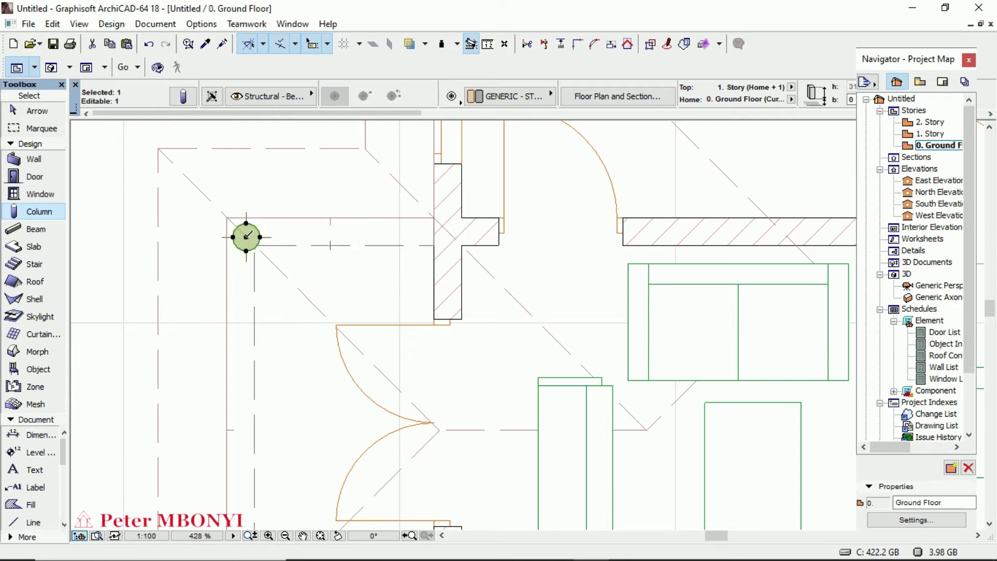
left_click(247, 236)
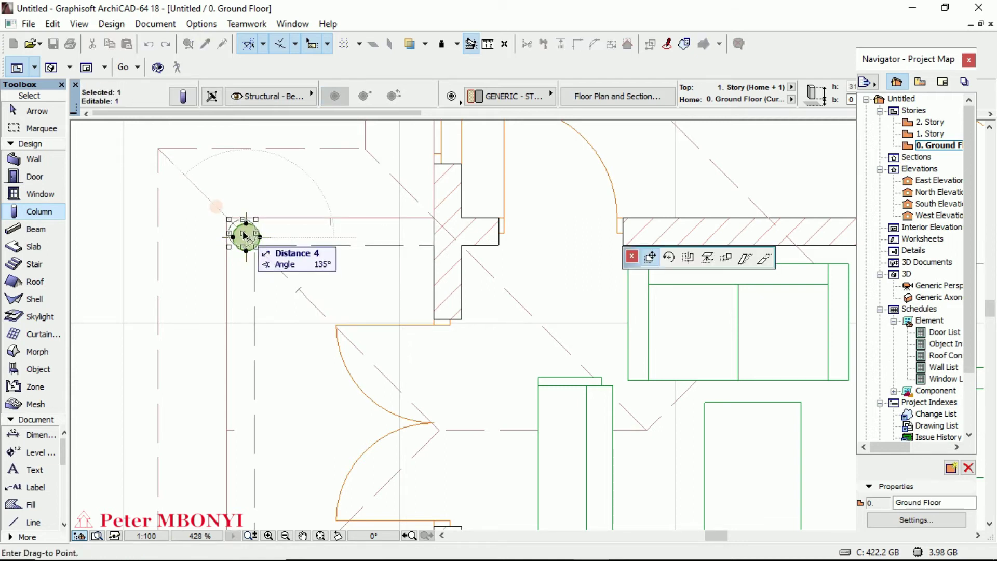
left_click(242, 233)
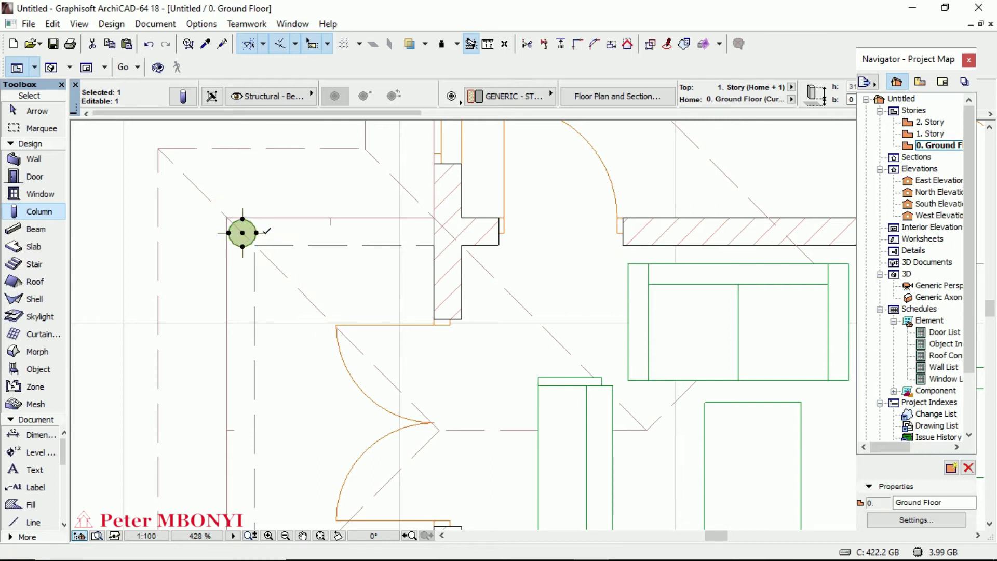
scroll(265, 231, "down", 3)
scroll(274, 234, "up", 2)
scroll(287, 210, "down", 2)
scroll(287, 216, "up", 4)
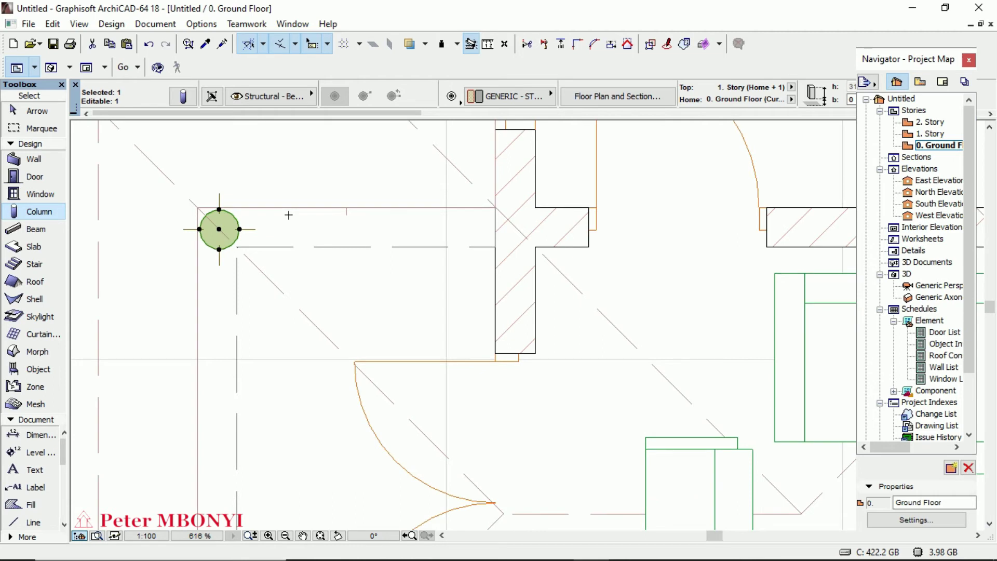
scroll(277, 219, "down", 2)
scroll(274, 221, "down", 2)
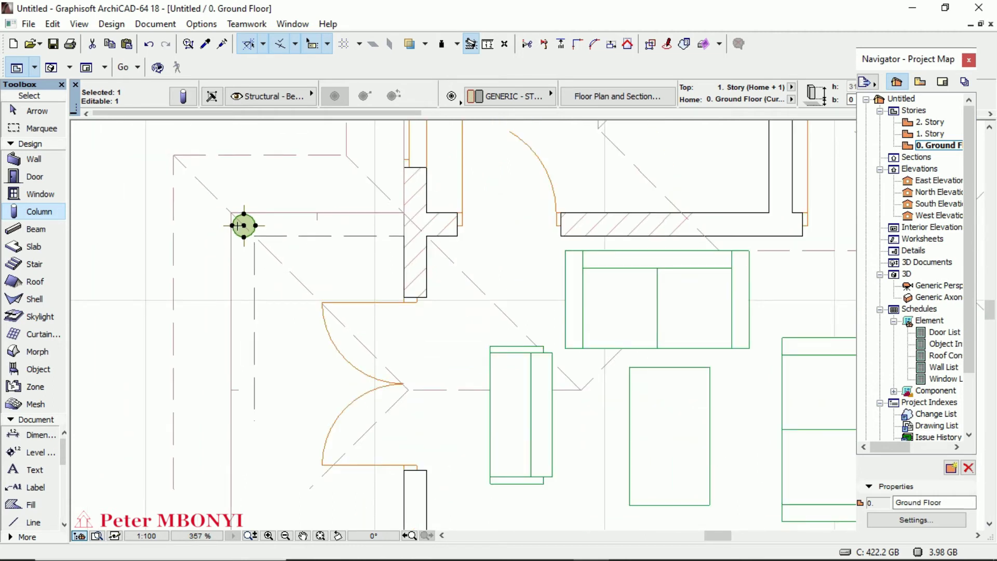
scroll(240, 225, "up", 2)
scroll(255, 223, "down", 2)
scroll(263, 222, "down", 2)
scroll(269, 220, "up", 3)
scroll(254, 218, "down", 2)
scroll(245, 216, "down", 2)
scroll(260, 212, "up", 3)
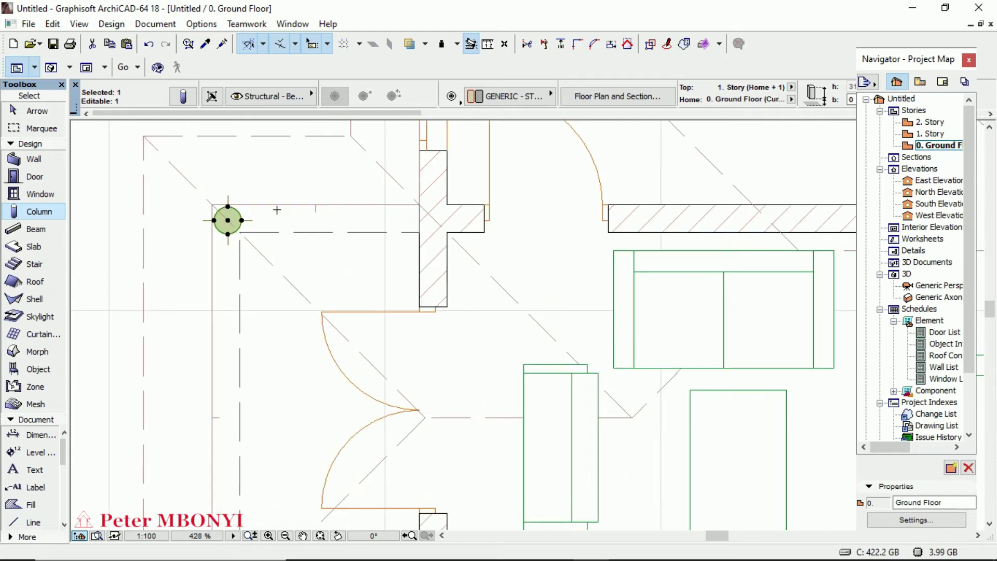
scroll(276, 210, "down", 2)
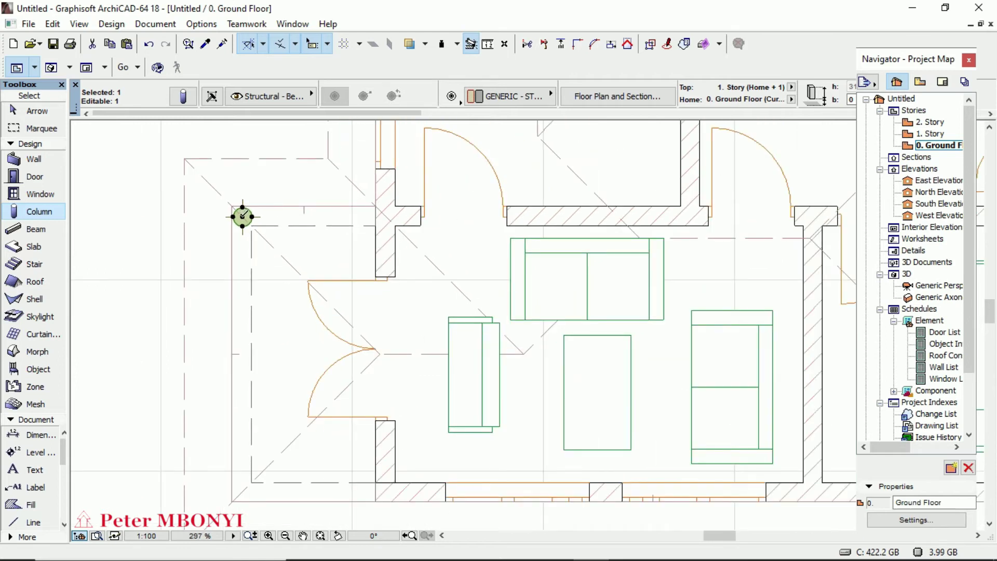
Start Drag Multiple Copy on the corner column and pick its centre as reference
right_click(242, 216)
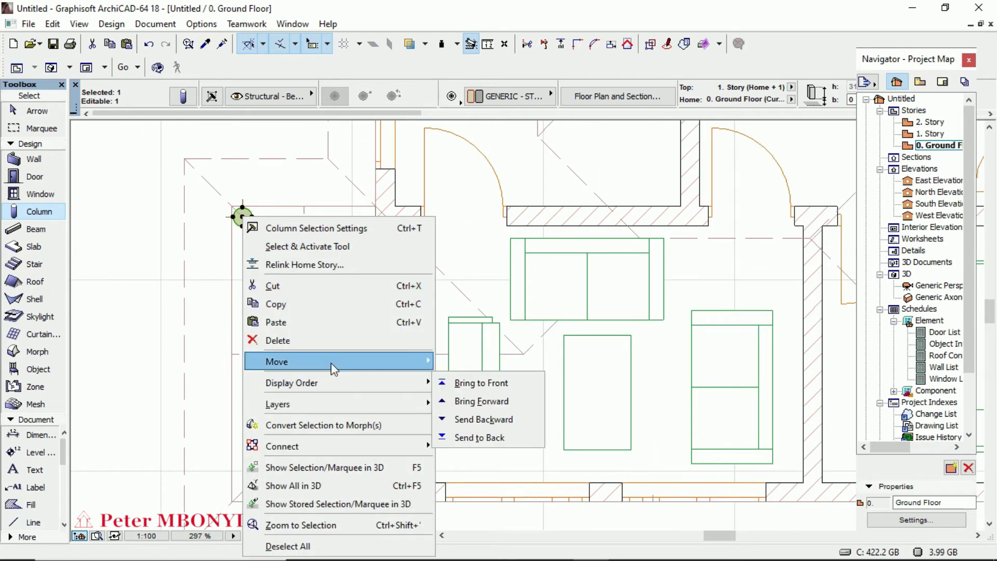
mouse_move(336, 361)
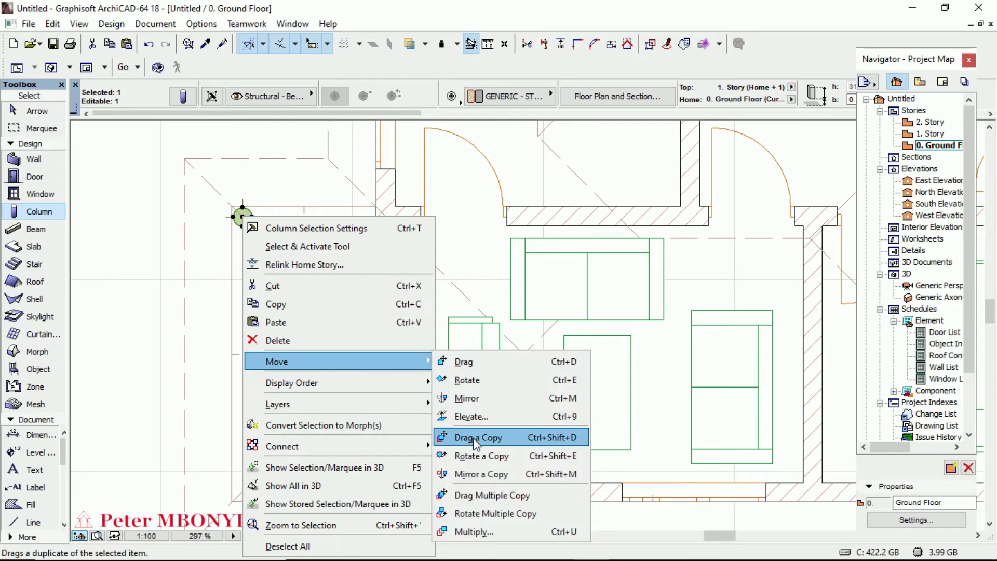
left_click(492, 500)
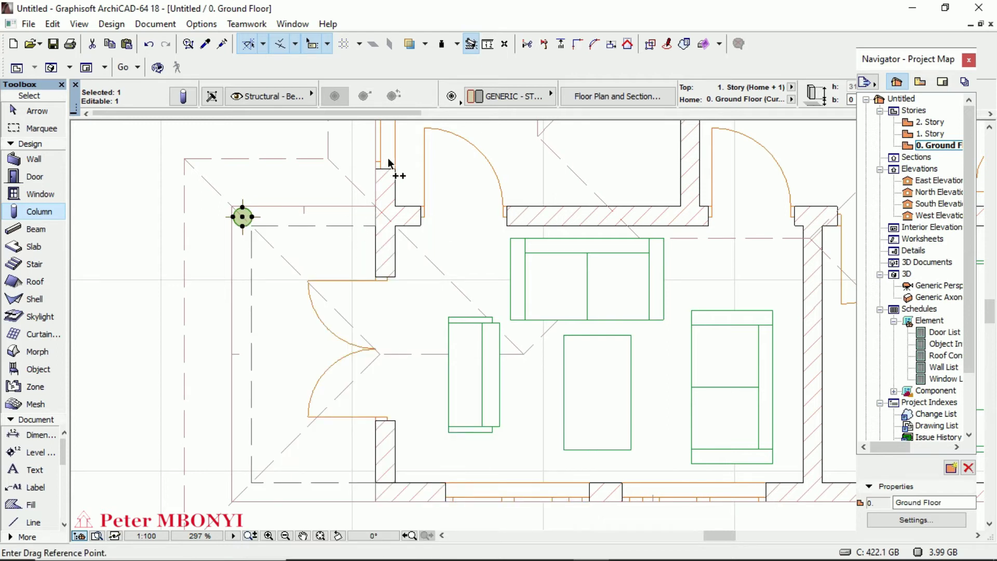
scroll(398, 179, "down", 2)
scroll(399, 179, "down", 1)
scroll(399, 180, "down", 1)
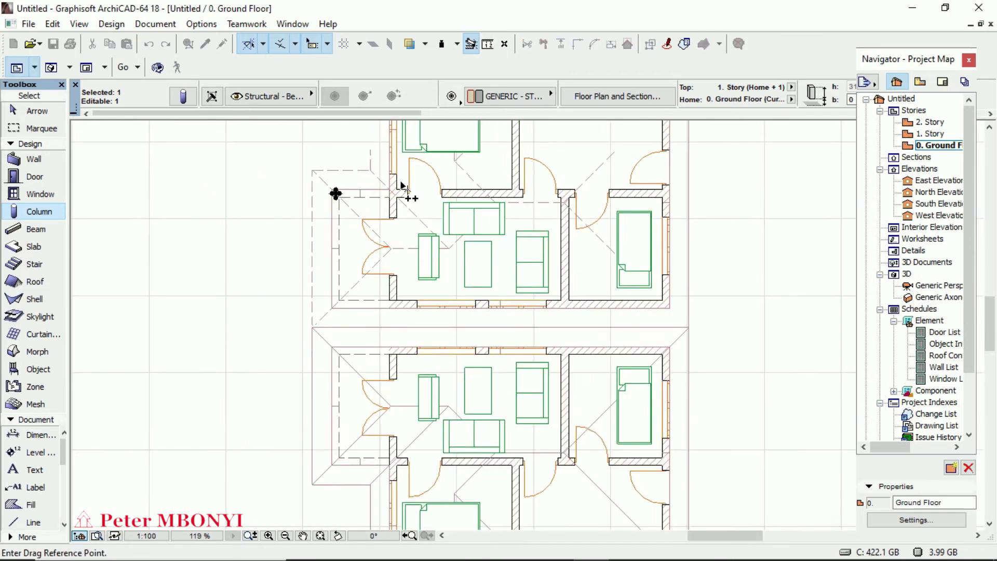
scroll(401, 183, "up", 1)
scroll(398, 187, "up", 1)
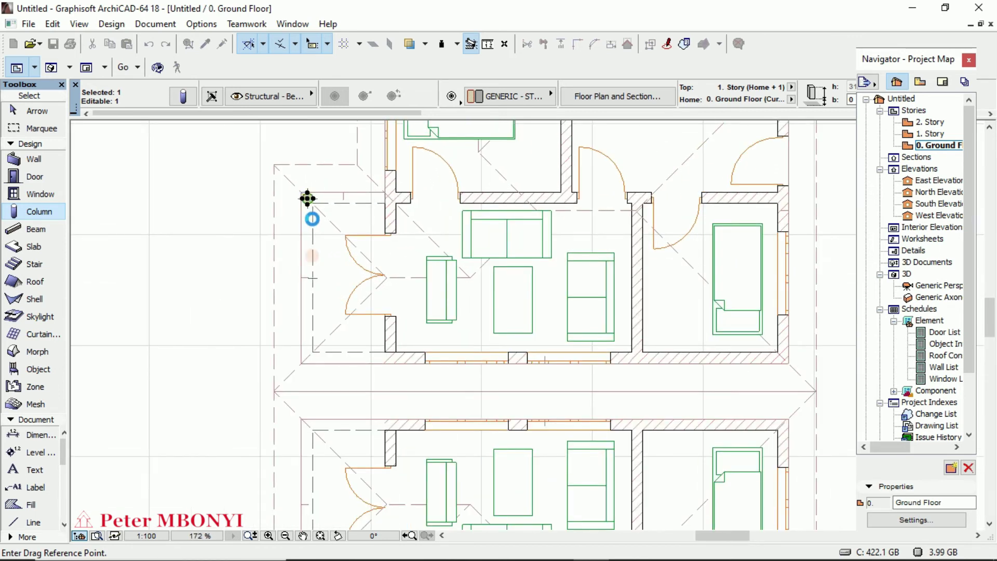
left_click(311, 256)
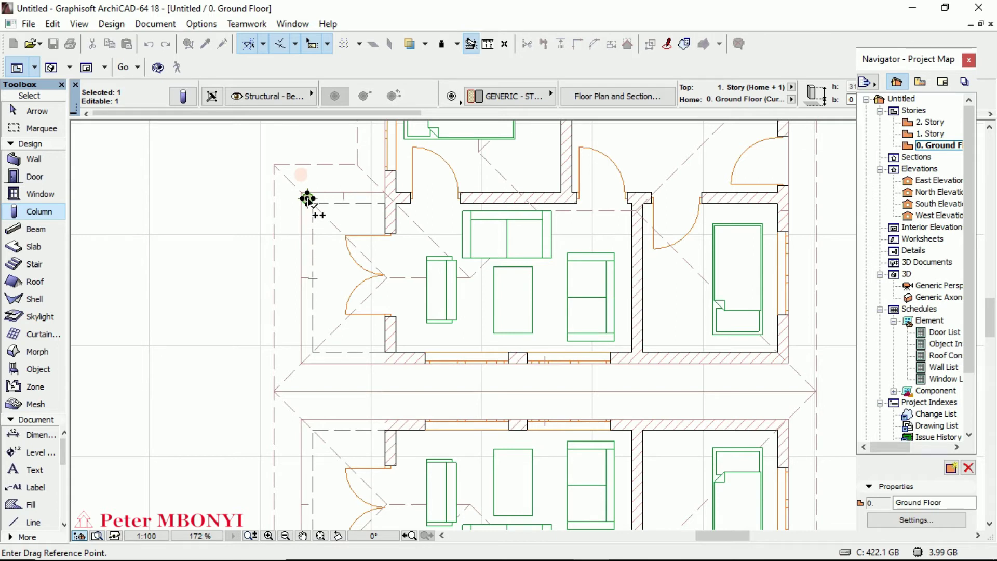
scroll(307, 199, "up", 2)
scroll(309, 200, "up", 2)
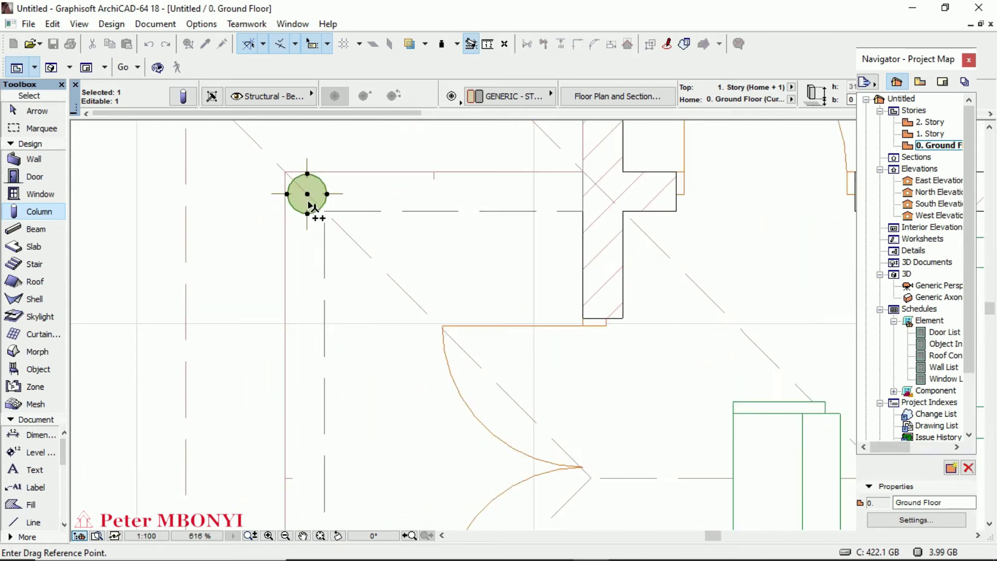
left_click(308, 196)
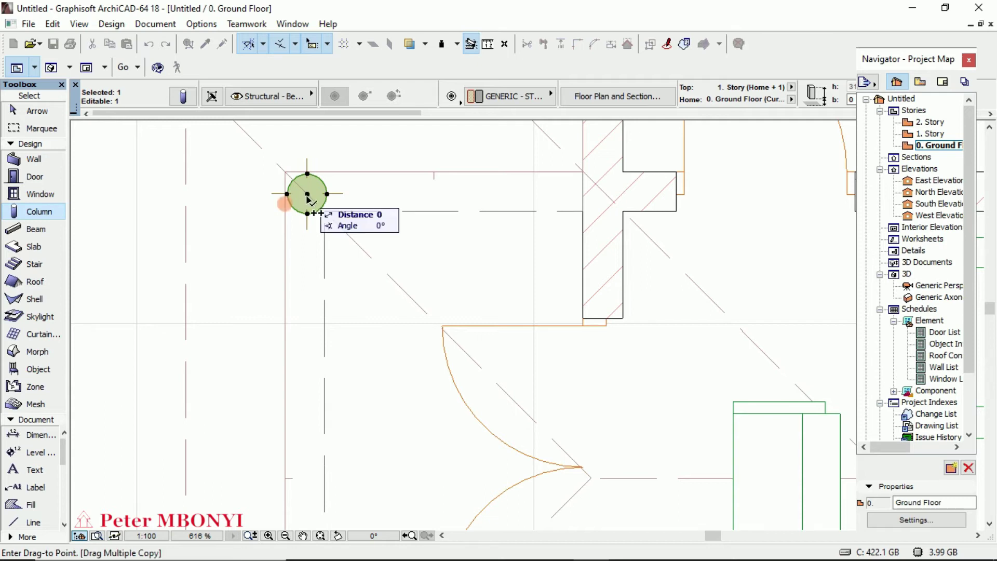
Place column copies at the matching porch corners of the stacked plans, then end copying
scroll(329, 246, "down", 3)
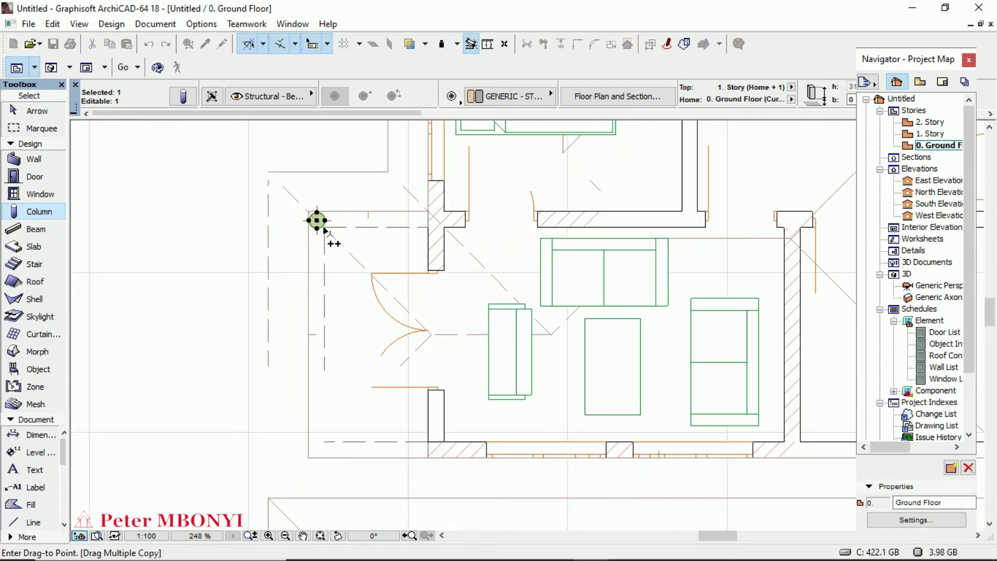
scroll(327, 234, "down", 2)
scroll(329, 374, "up", 2)
scroll(328, 366, "up", 1)
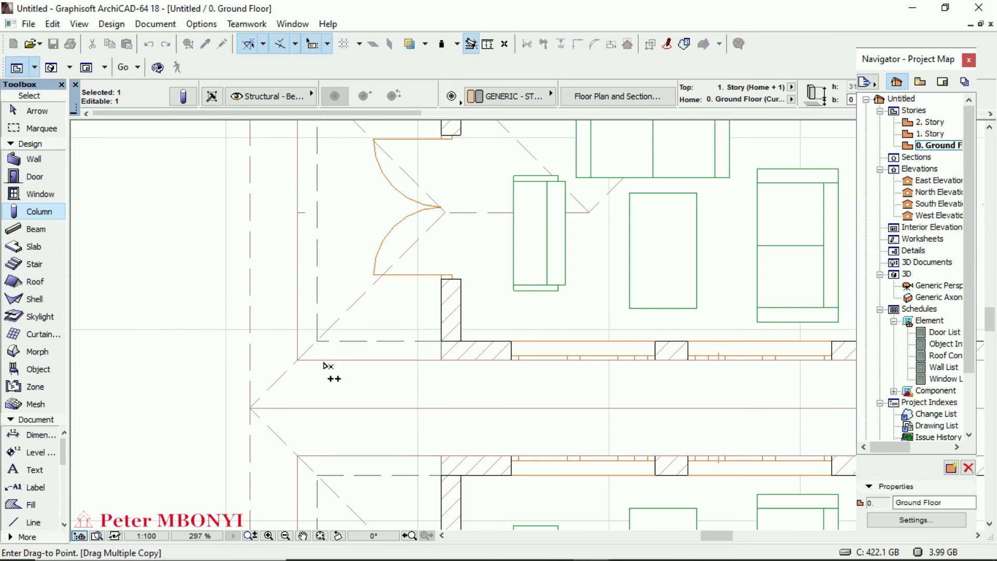
scroll(328, 369, "up", 2)
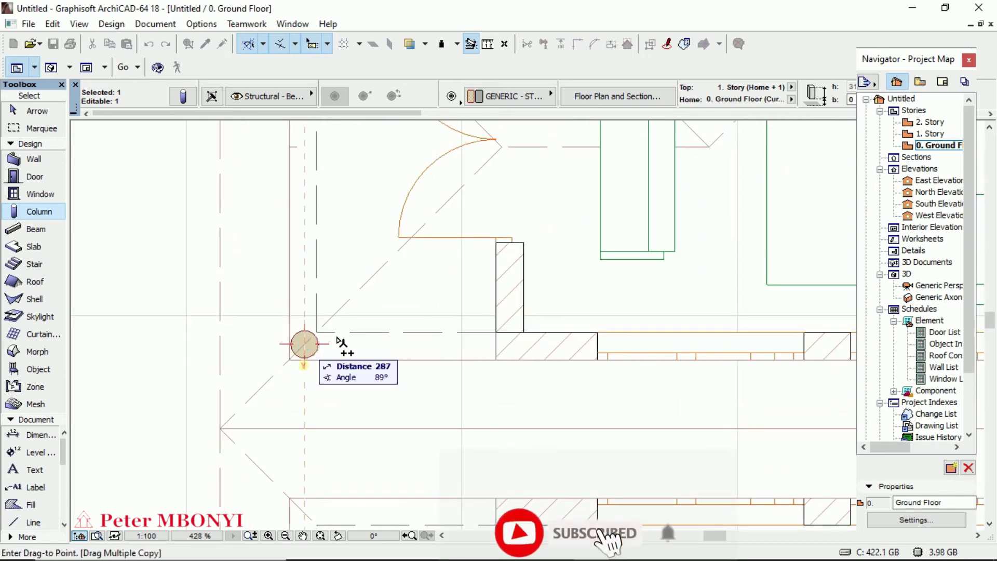
scroll(400, 238, "down", 6)
scroll(403, 249, "down", 5)
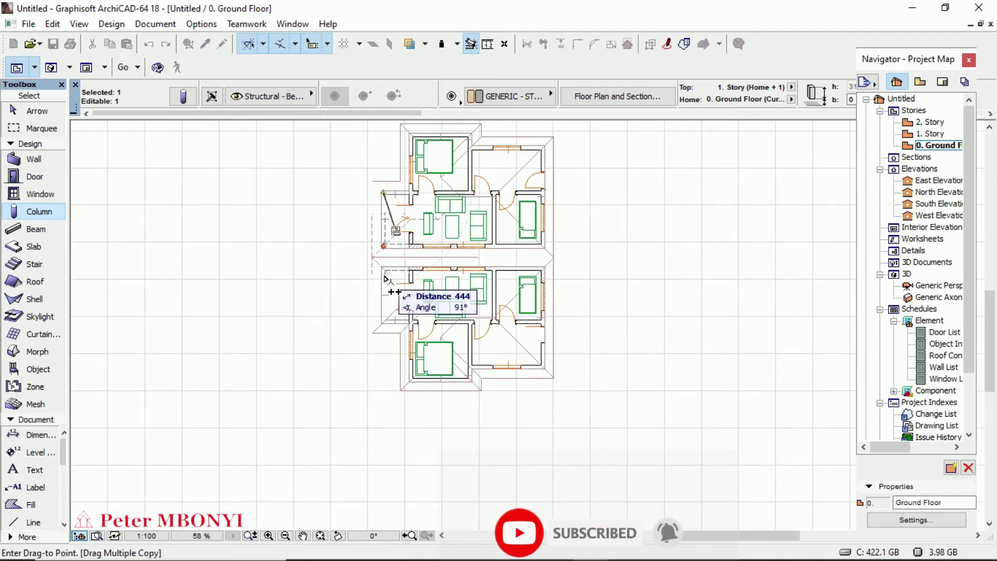
scroll(384, 276, "up", 3)
scroll(384, 272, "up", 3)
scroll(386, 268, "up", 3)
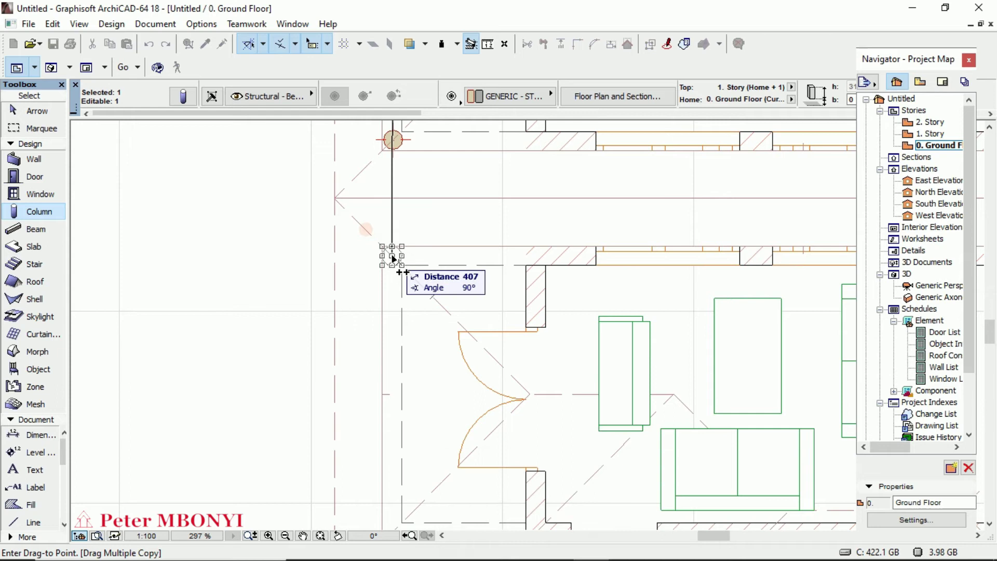
left_click(393, 258)
scroll(396, 261, "down", 1)
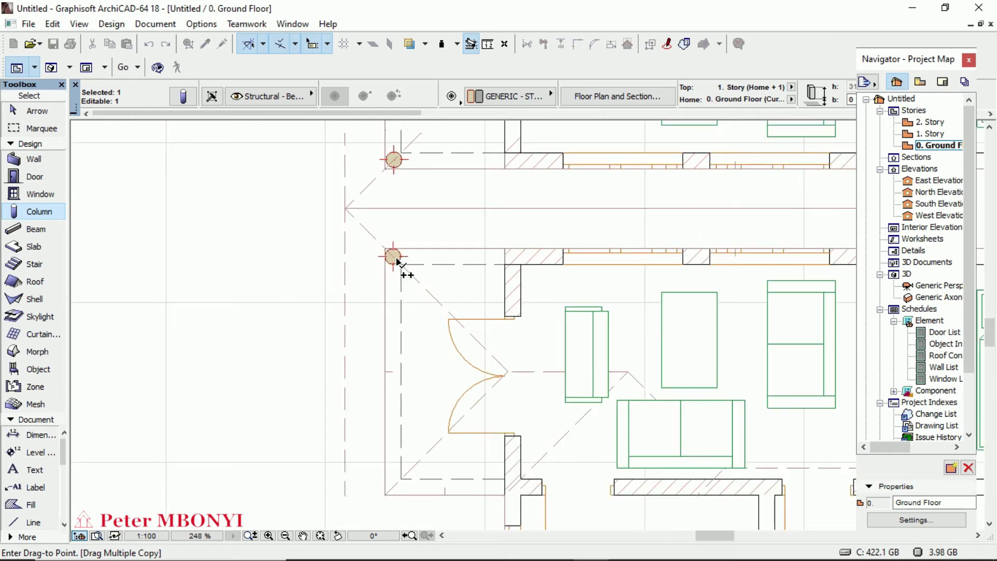
scroll(396, 261, "down", 6)
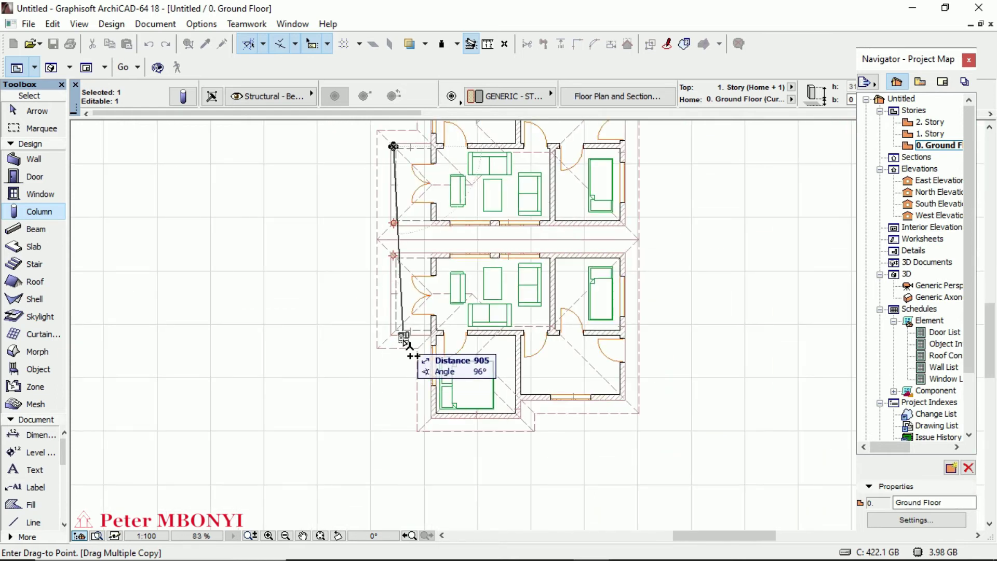
scroll(406, 344, "up", 2)
scroll(400, 345, "up", 3)
scroll(394, 345, "up", 2)
scroll(390, 332, "up", 2)
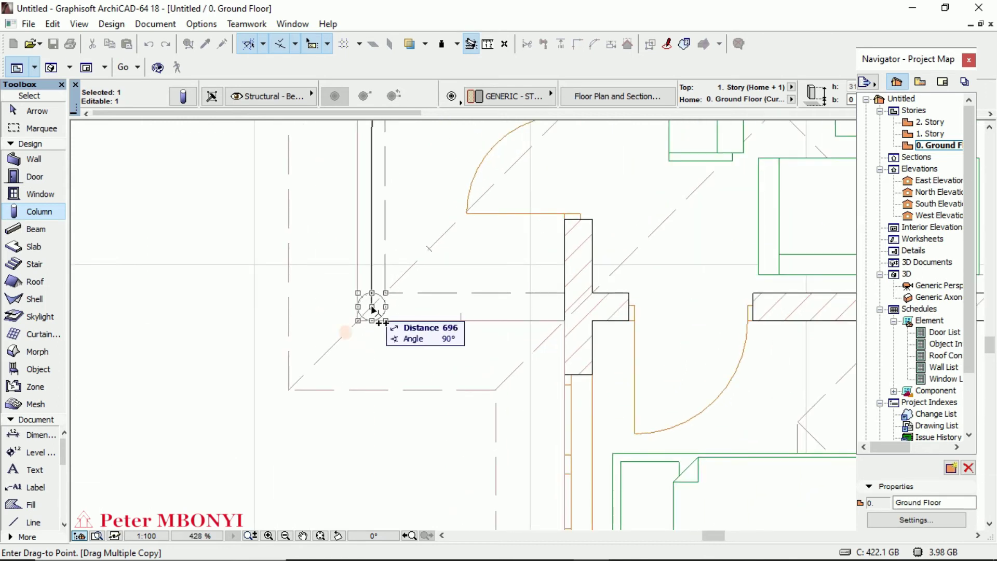
scroll(383, 275, "down", 4)
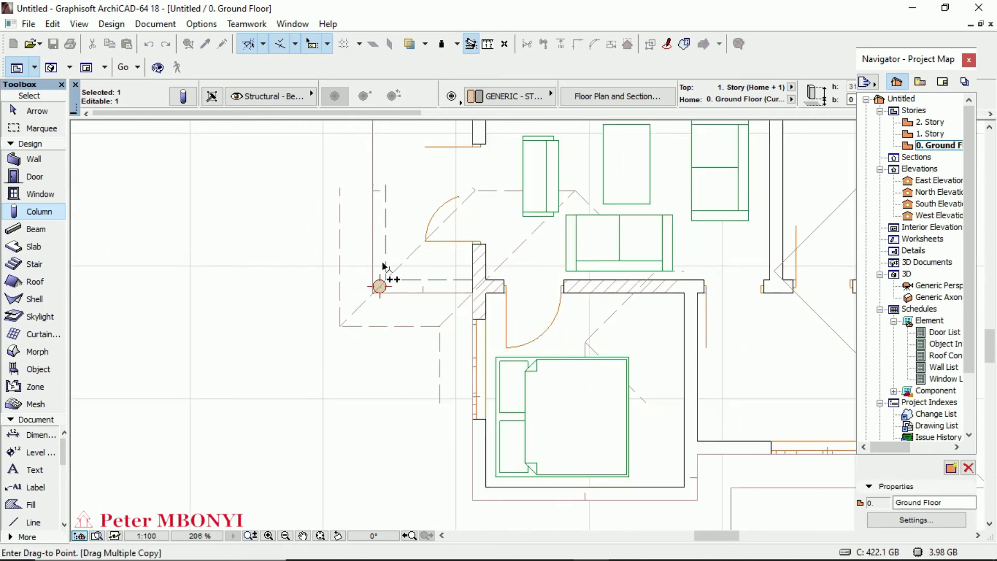
scroll(387, 278, "down", 4)
scroll(389, 279, "down", 3)
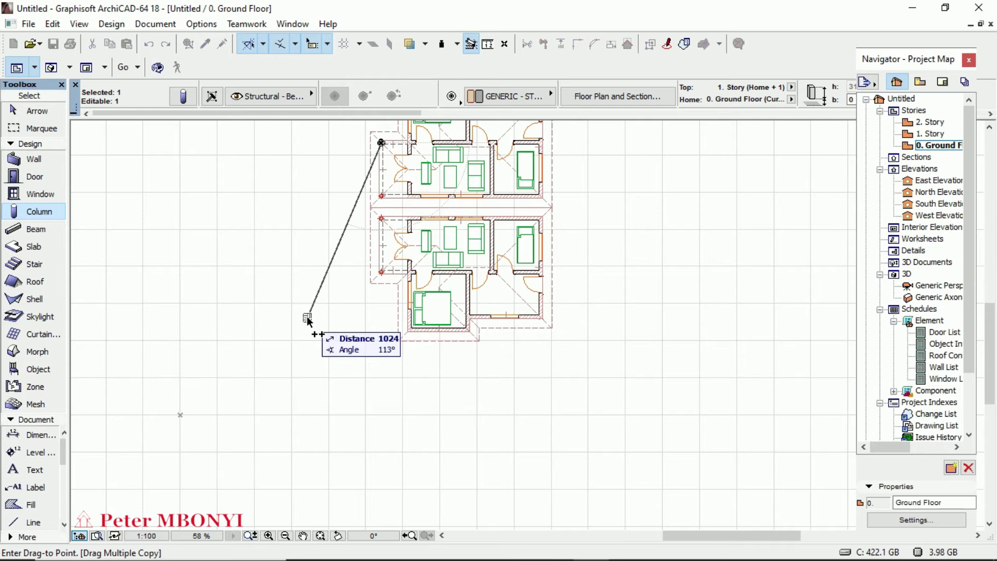
key("Escape")
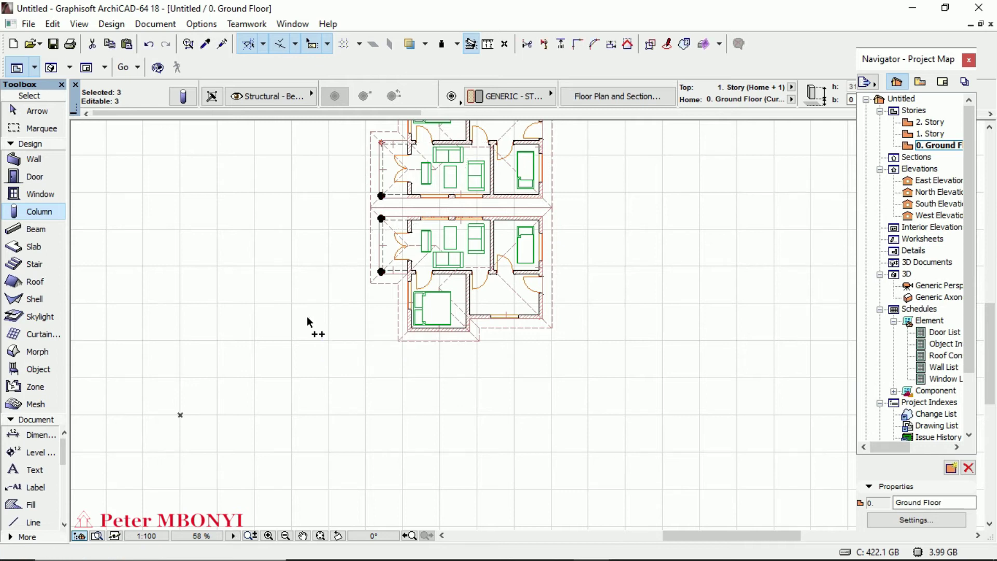
Deselect the three columns and zoom out to see the whole drawing
key("Escape")
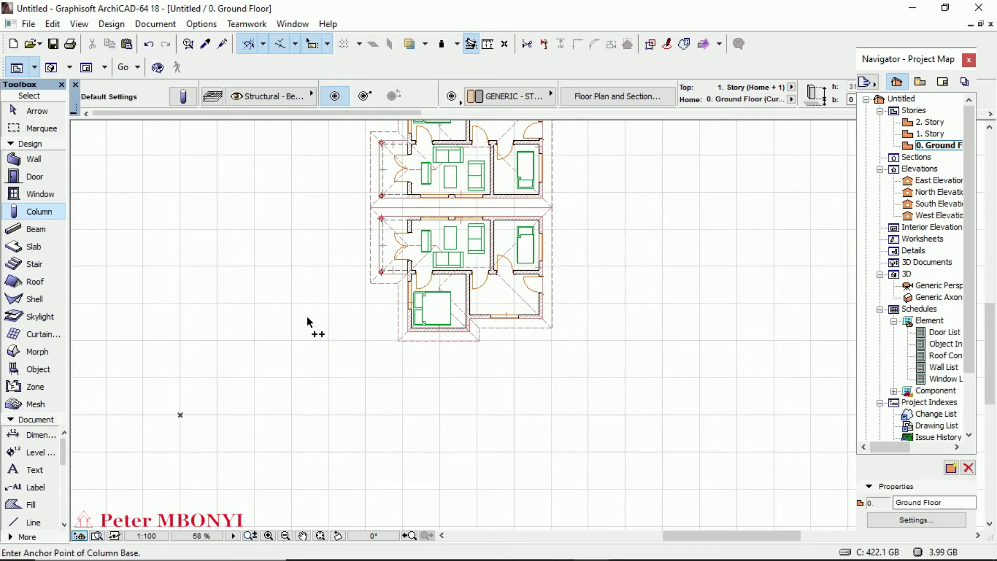
scroll(452, 205, "down", 3)
scroll(436, 200, "up", 2)
scroll(413, 188, "down", 2)
scroll(413, 188, "up", 1)
scroll(415, 195, "up", 1)
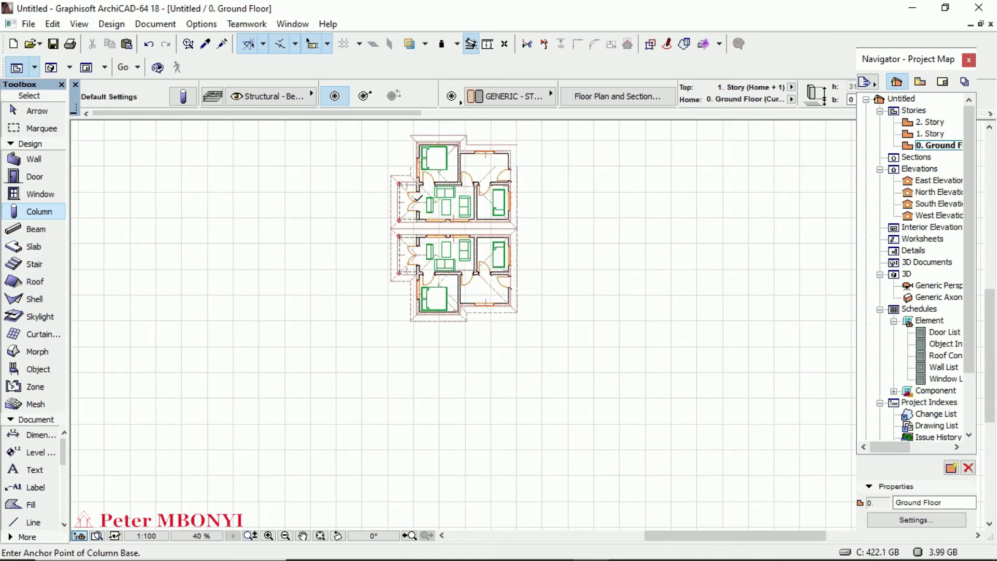
scroll(408, 203, "up", 3)
scroll(377, 215, "up", 1)
scroll(376, 217, "up", 1)
scroll(376, 218, "up", 1)
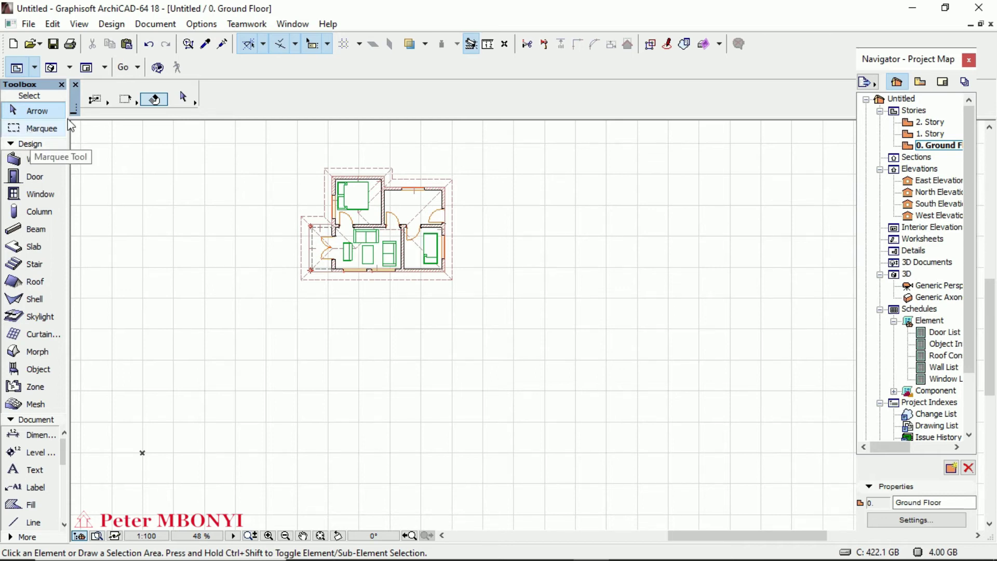
left_click(292, 151)
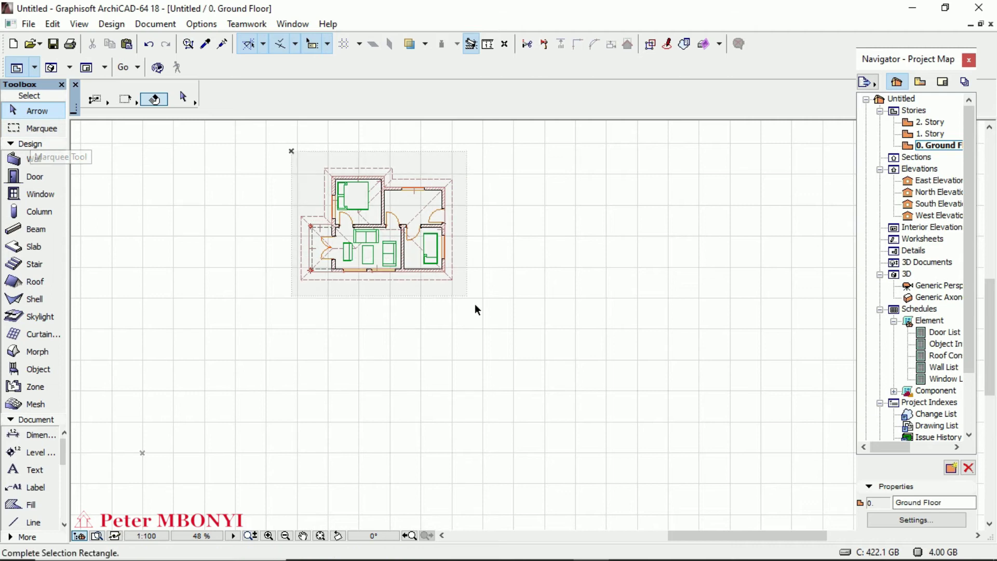
left_click(497, 330)
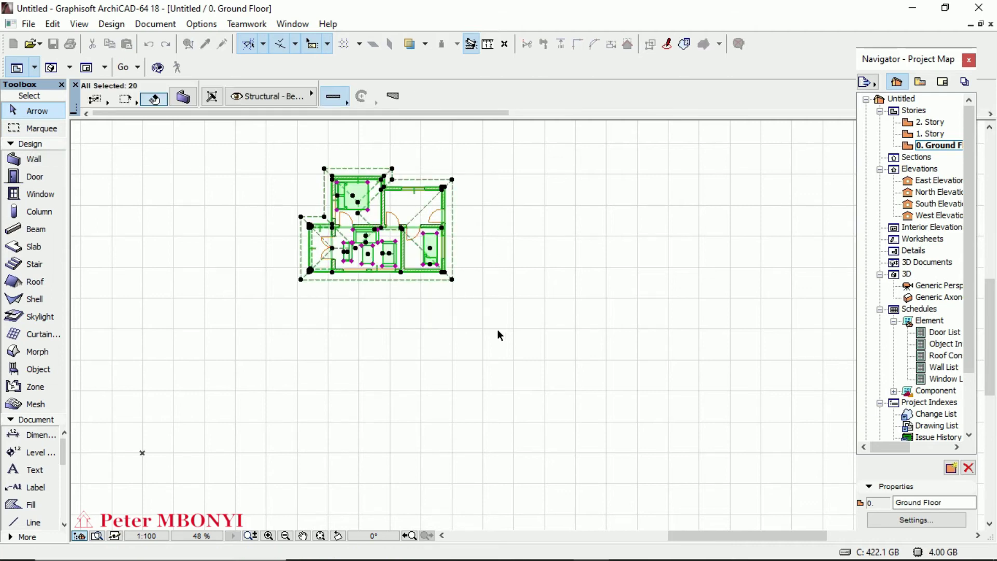
left_click(34, 177)
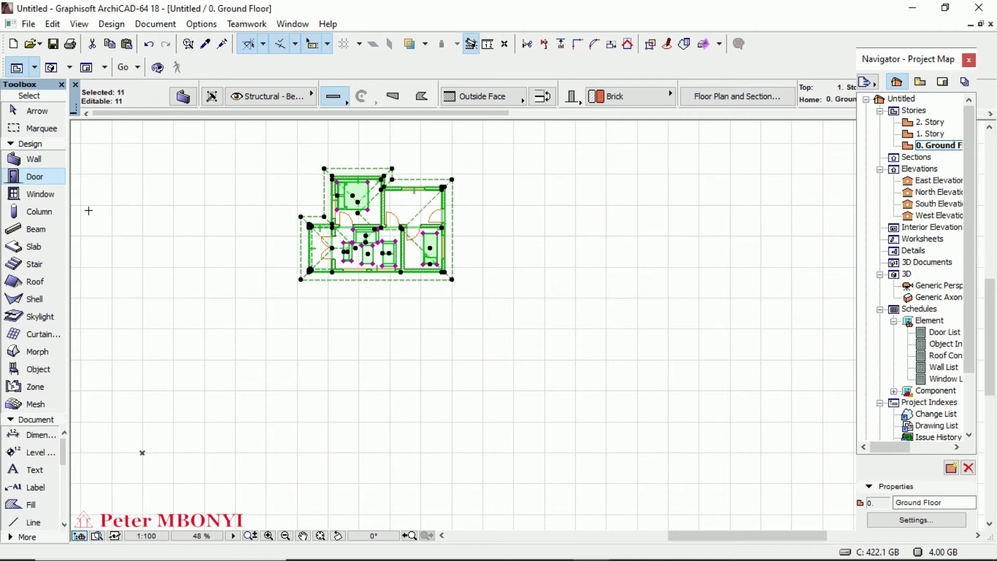
left_click(37, 194)
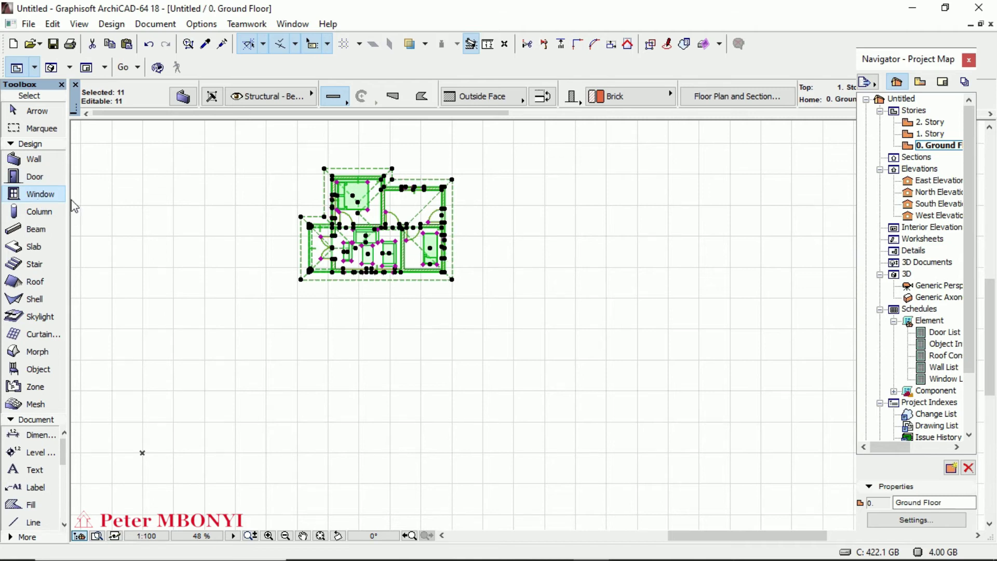
Create two rotated copies of the plan around its top-right corner with Rotate Multiple Copy
right_click(484, 214)
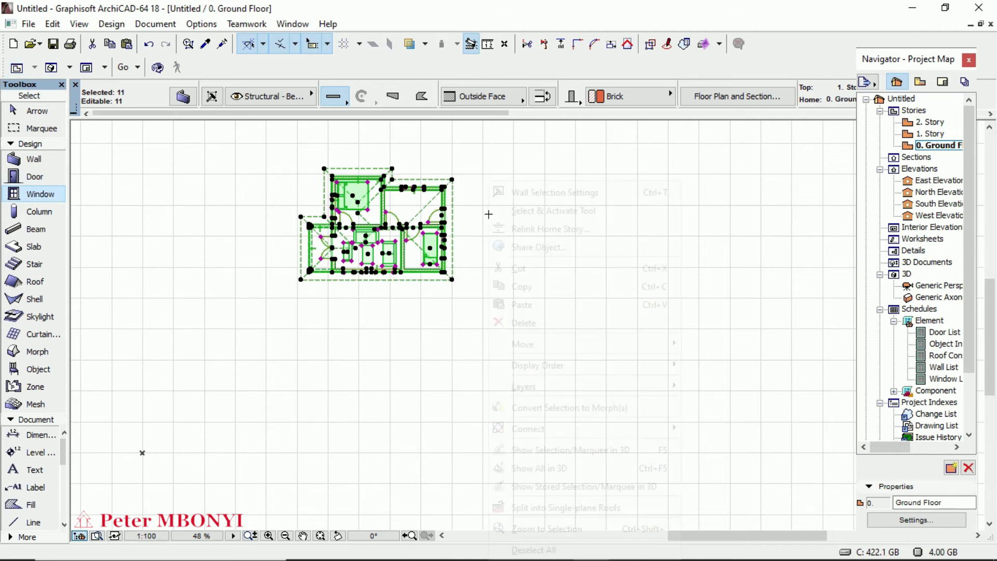
mouse_move(583, 345)
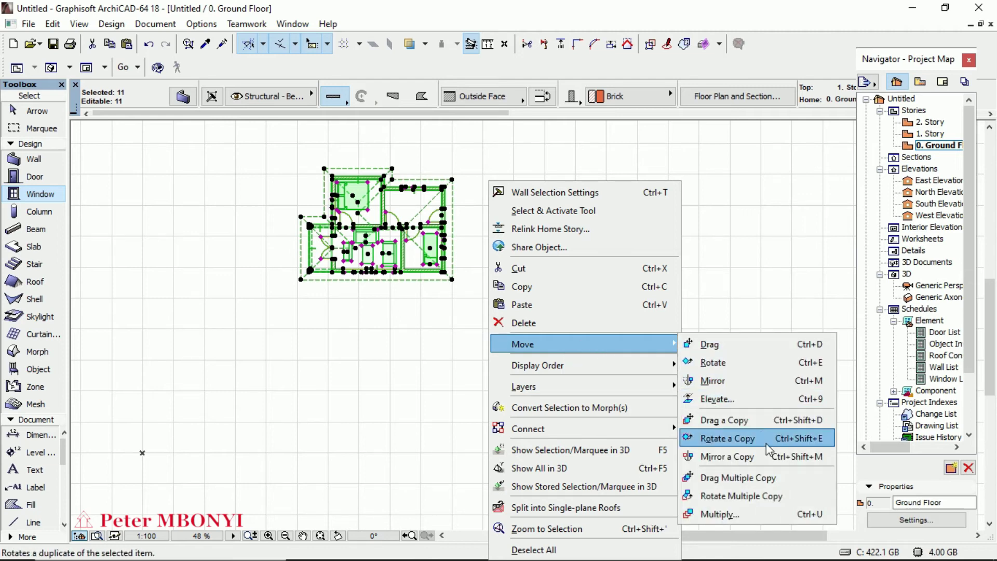
left_click(766, 496)
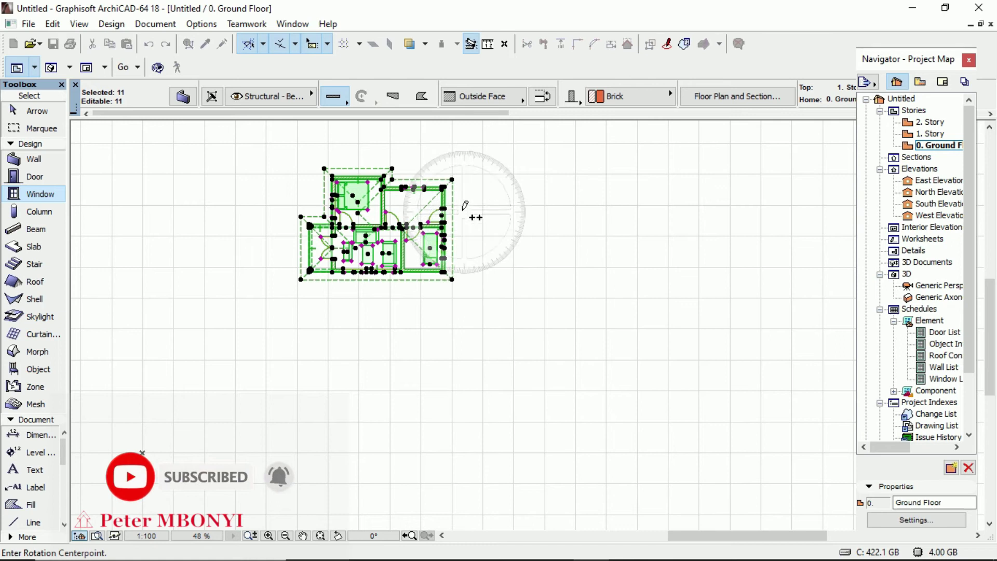
left_click(451, 179)
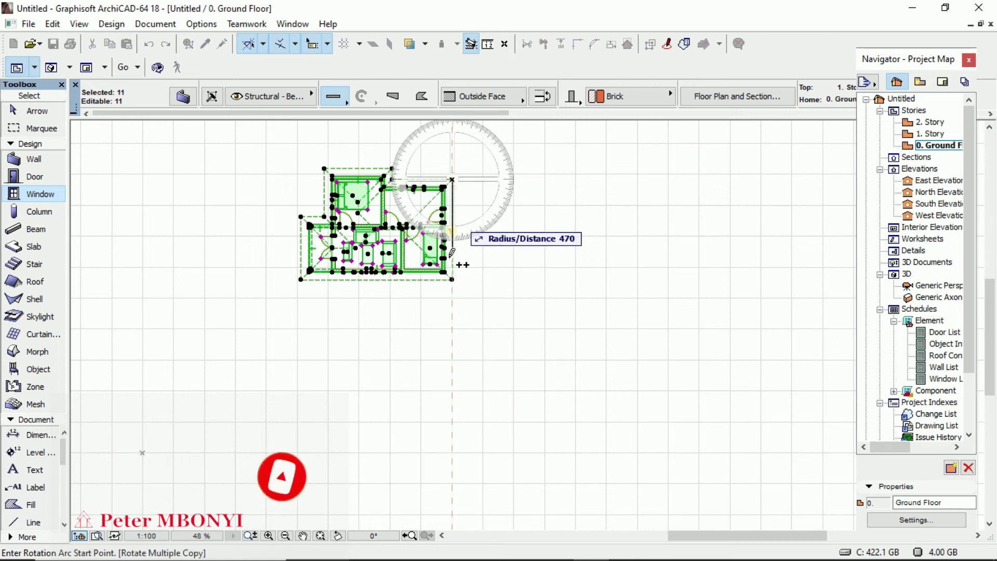
left_click(452, 298)
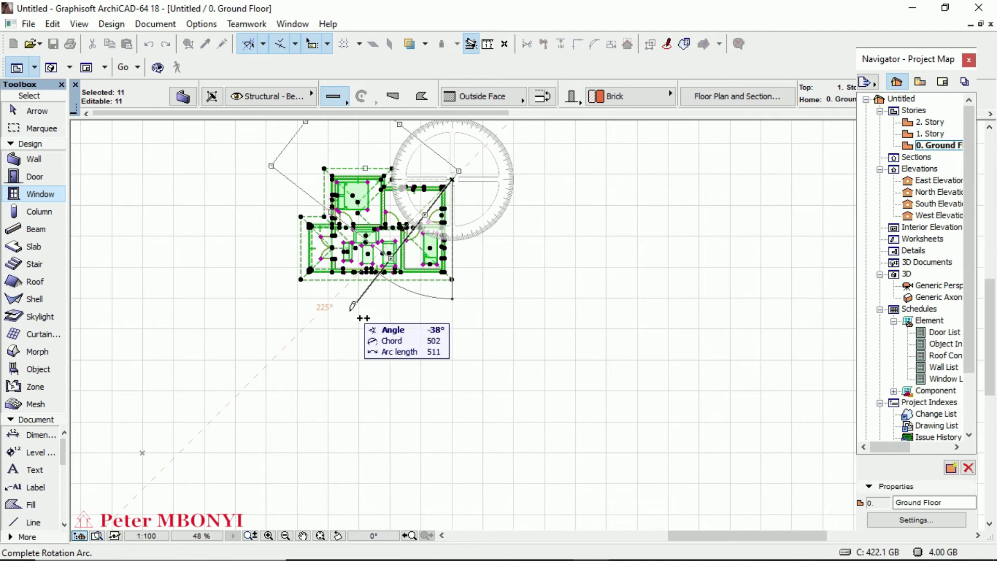
scroll(353, 294, "down", 2)
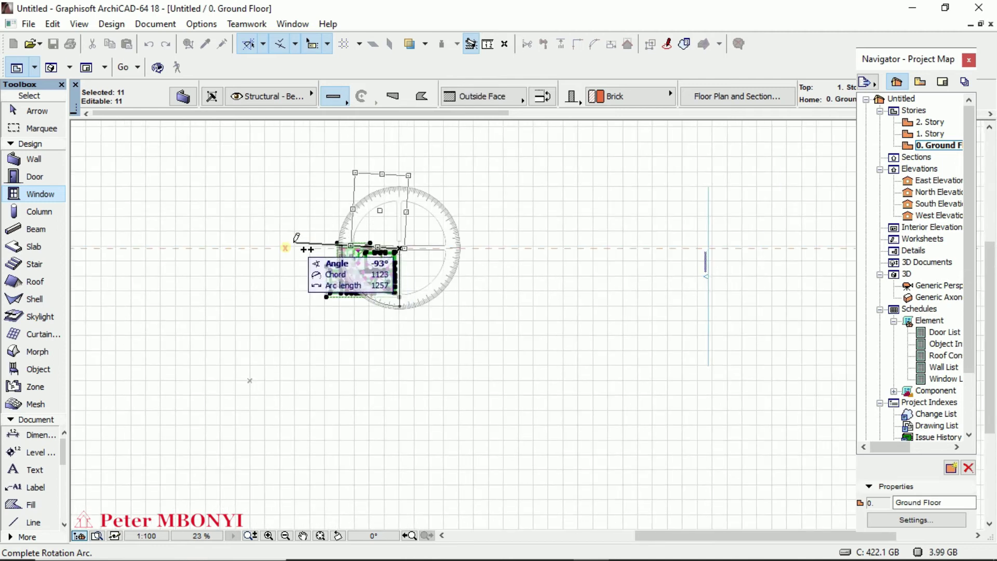
left_click(325, 202)
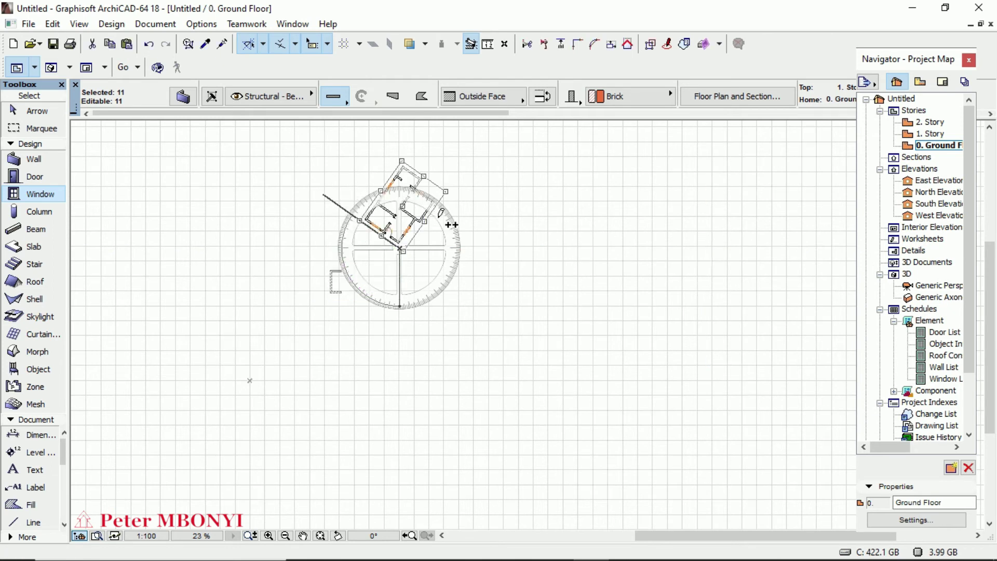
left_click(476, 276)
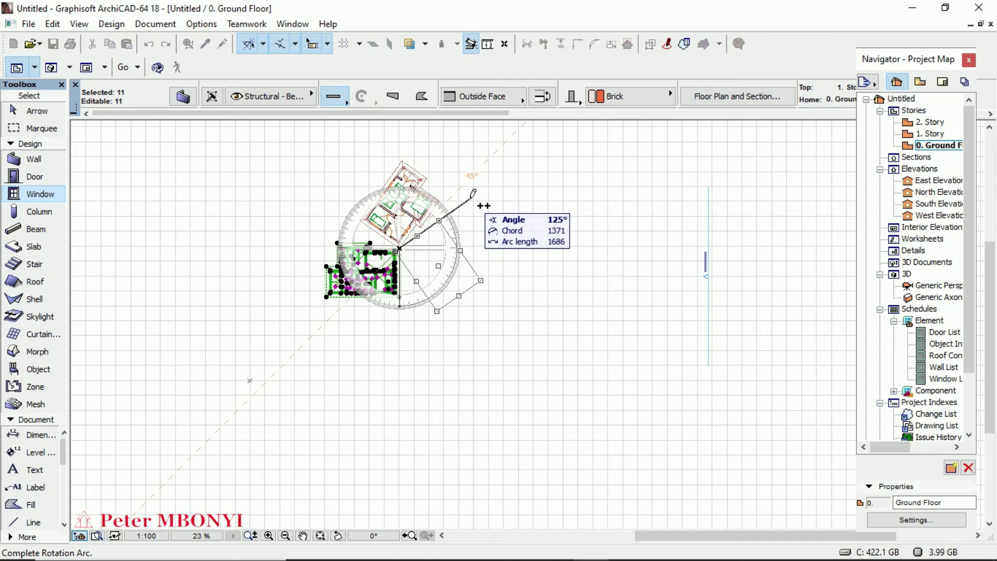
left_click(473, 191)
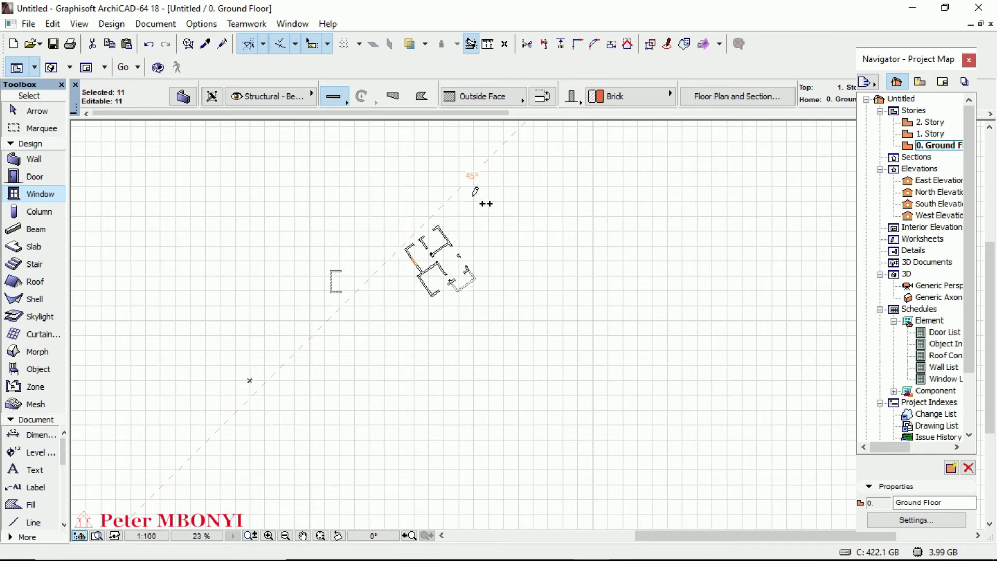
left_click(445, 214)
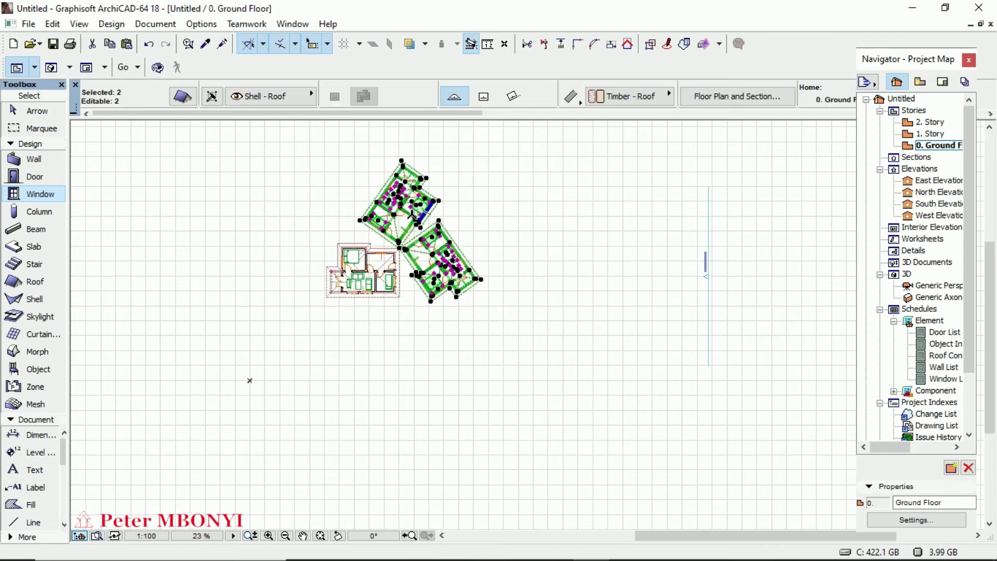
Deselect the new copies and zoom in and out to inspect the rotated copies over the plan
scroll(410, 218, "up", 3)
key("Escape")
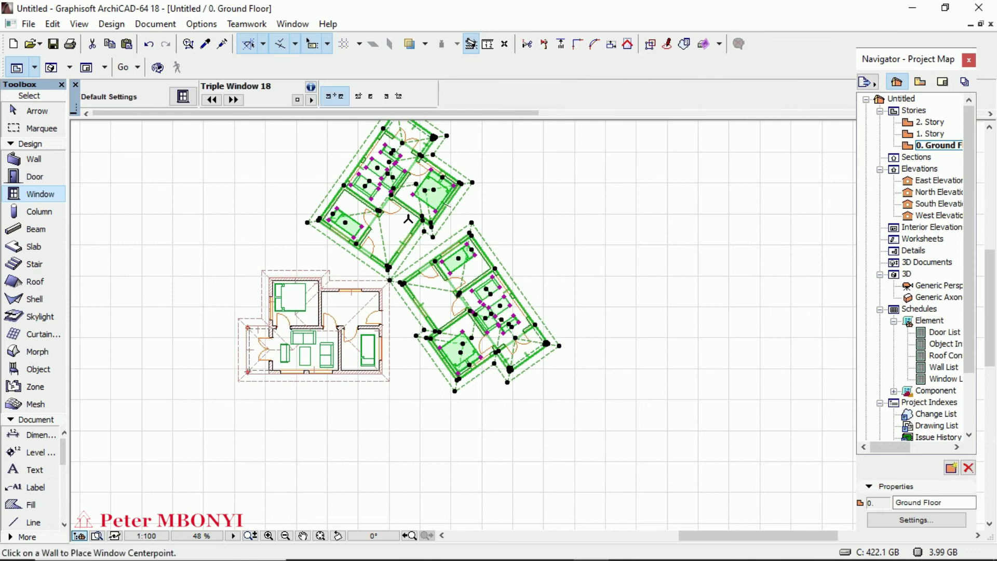
scroll(397, 257, "down", 3)
scroll(397, 257, "up", 4)
scroll(395, 262, "up", 2)
scroll(395, 262, "up", 2)
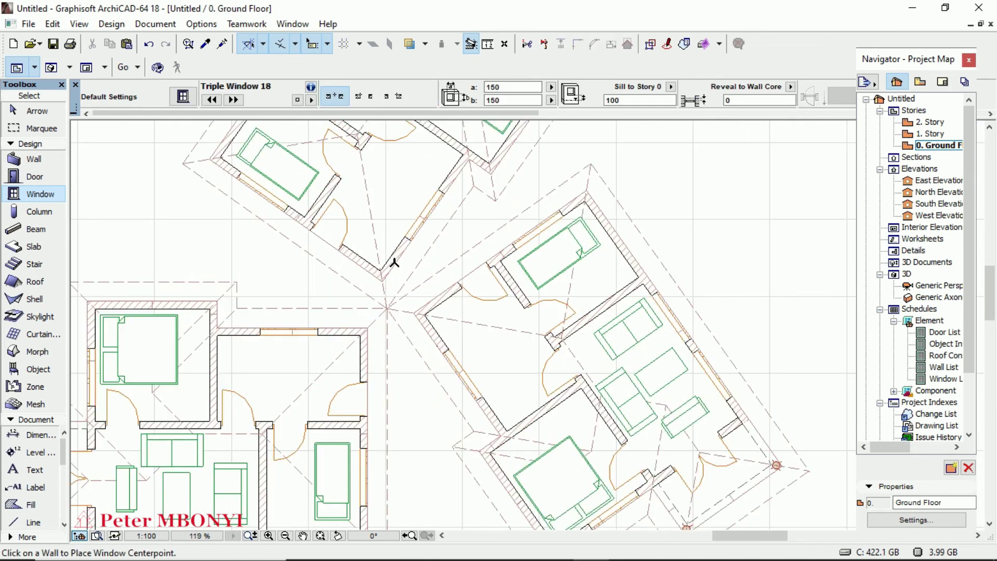
scroll(395, 262, "down", 4)
scroll(389, 260, "down", 2)
scroll(387, 258, "up", 2)
scroll(387, 257, "down", 2)
scroll(386, 257, "up", 1)
scroll(387, 257, "up", 1)
scroll(387, 257, "up", 1)
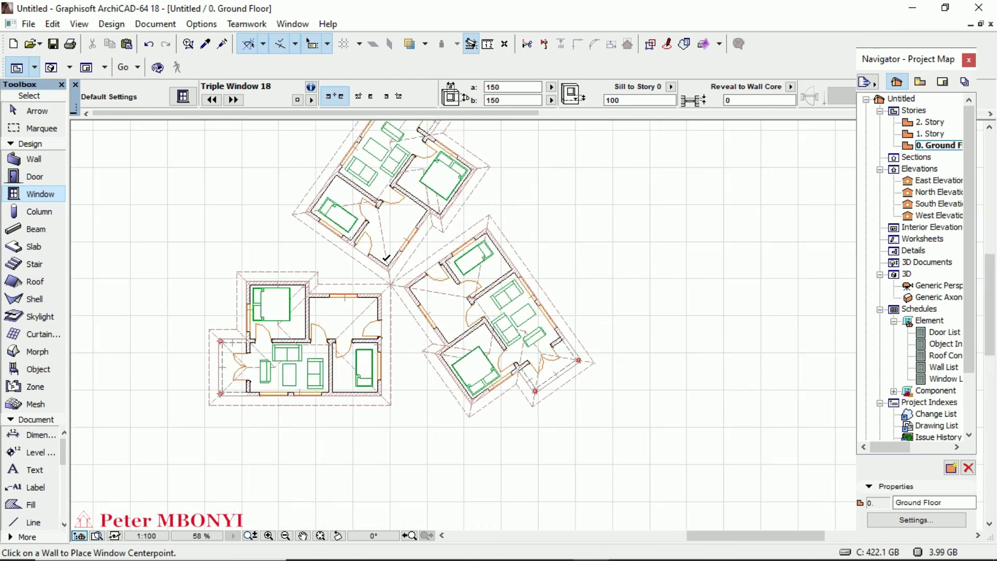
scroll(523, 324, "up", 2)
scroll(523, 323, "up", 1)
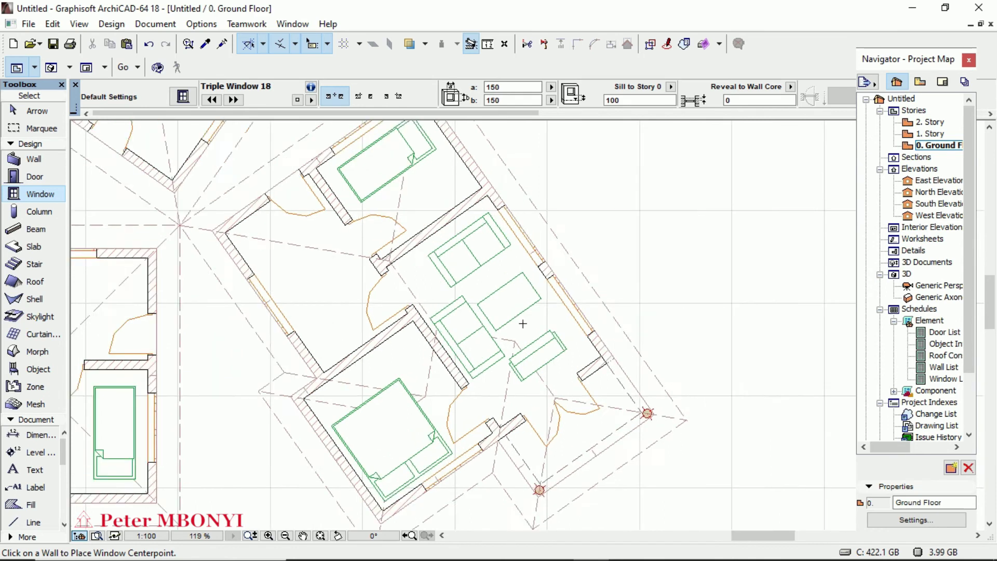
scroll(523, 324, "down", 2)
scroll(522, 323, "down", 1)
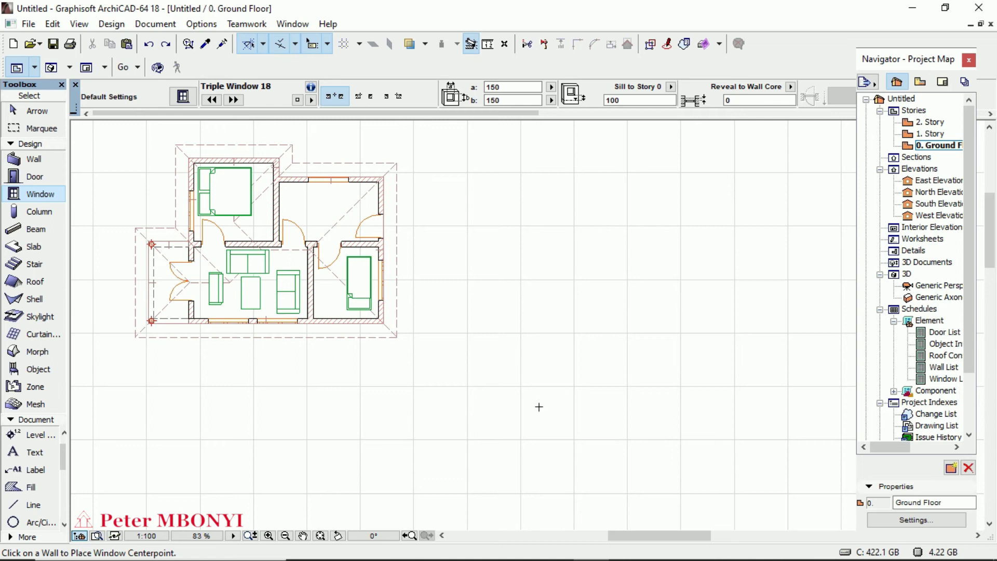
Box-select every element of the house floor plan with the Arrow tool
left_click(36, 111)
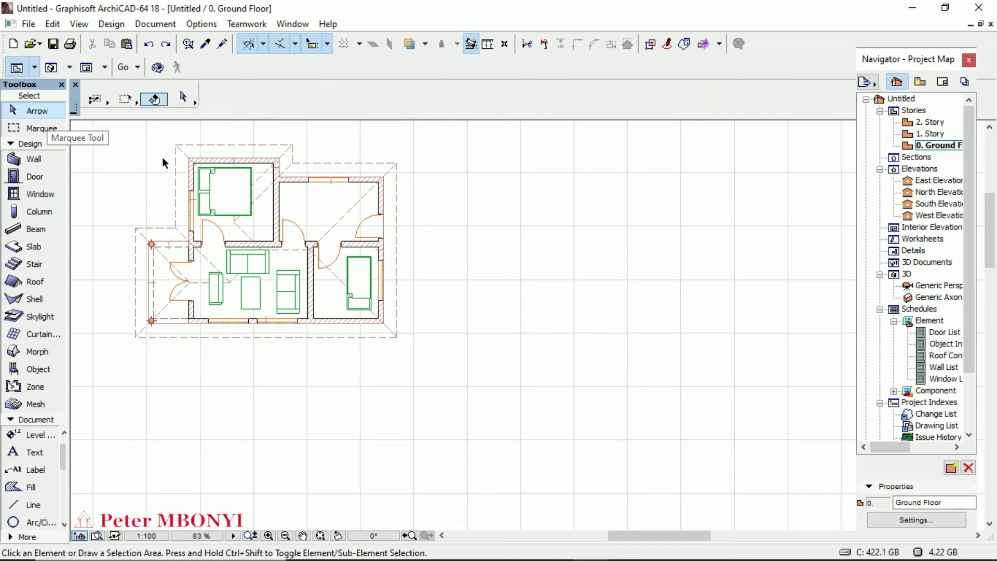
left_click(113, 135)
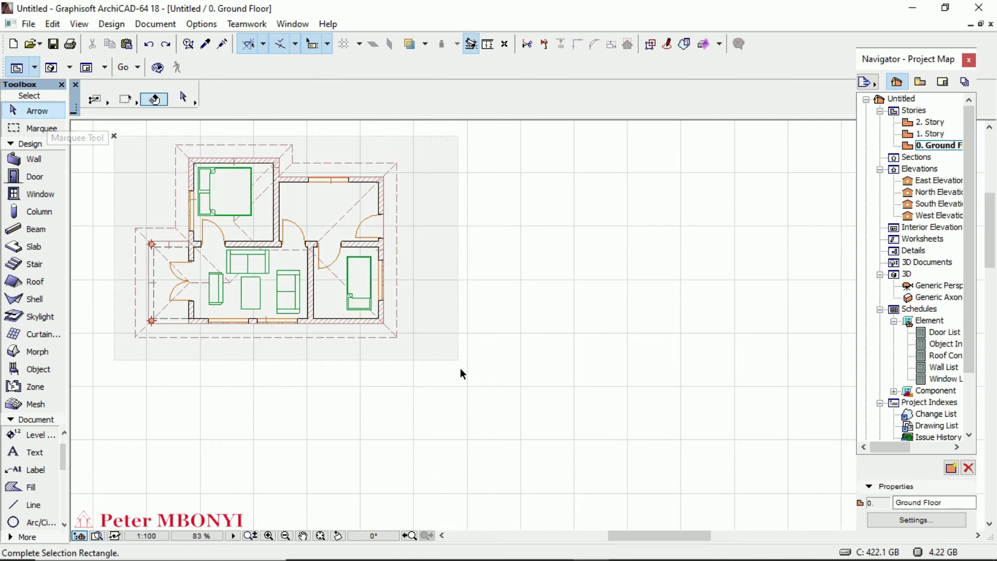
left_click(466, 394)
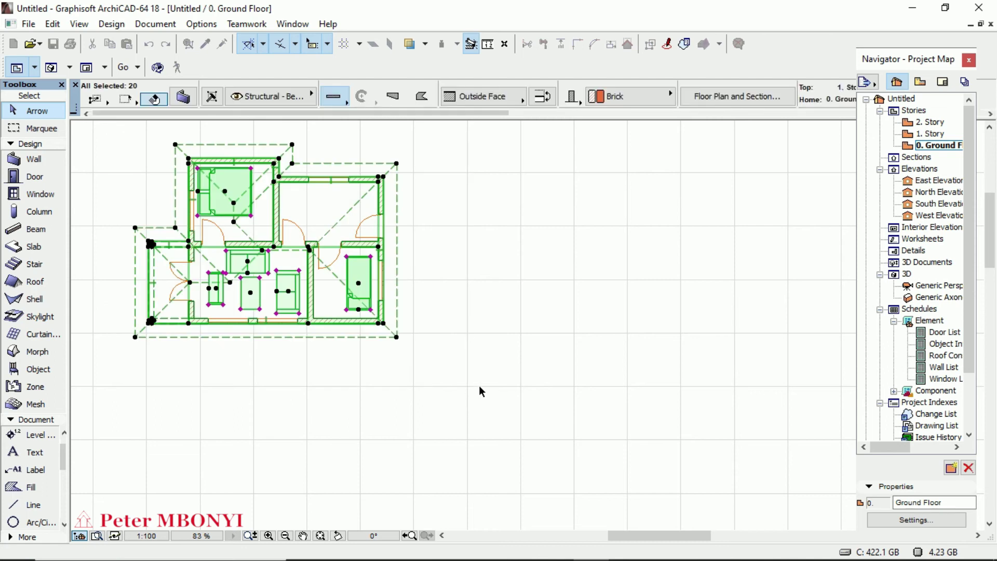
left_click(49, 176)
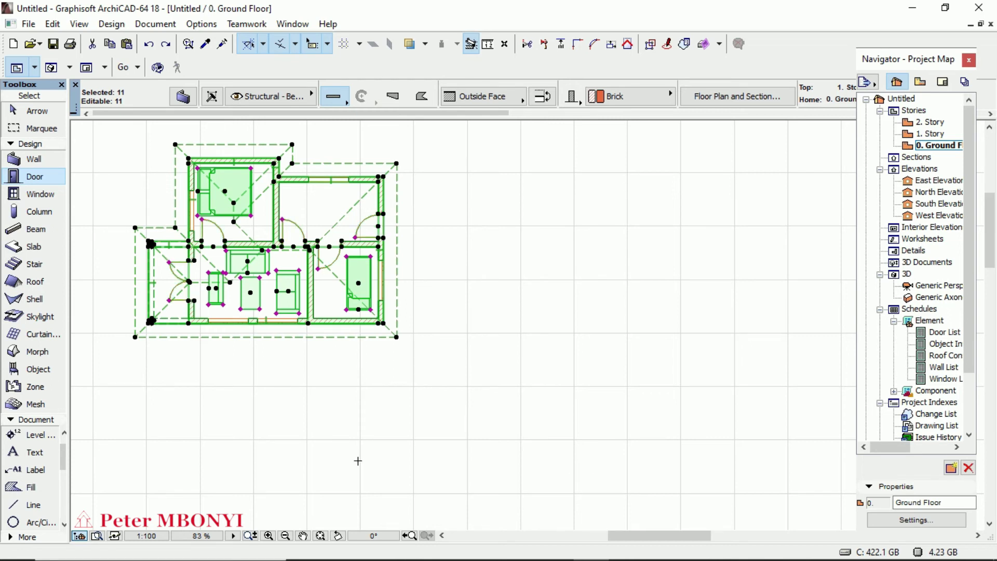
left_click(39, 194)
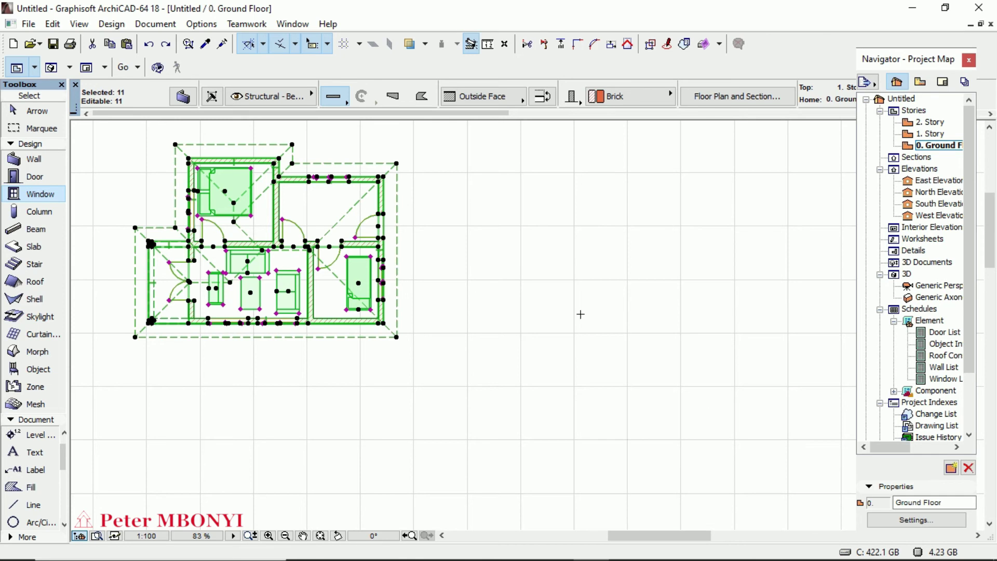
Set Multiply to Drag with 5 copies by Increment and confirm
right_click(511, 231)
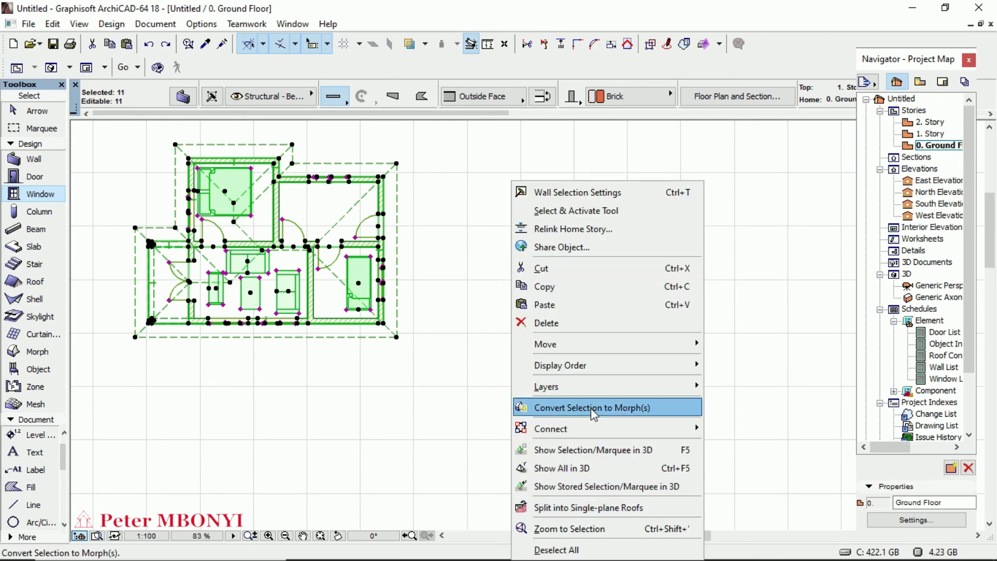
mouse_move(545, 344)
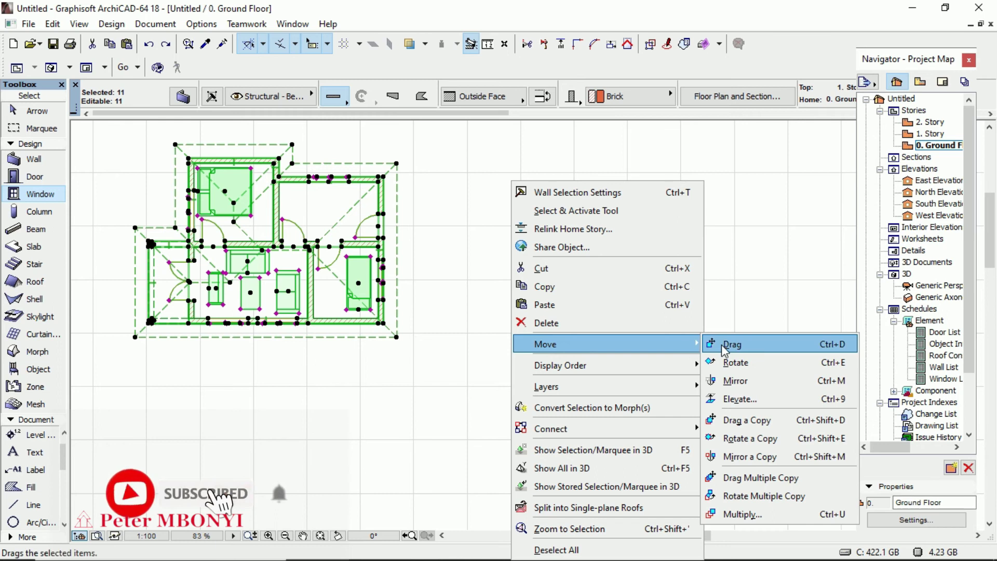
left_click(771, 510)
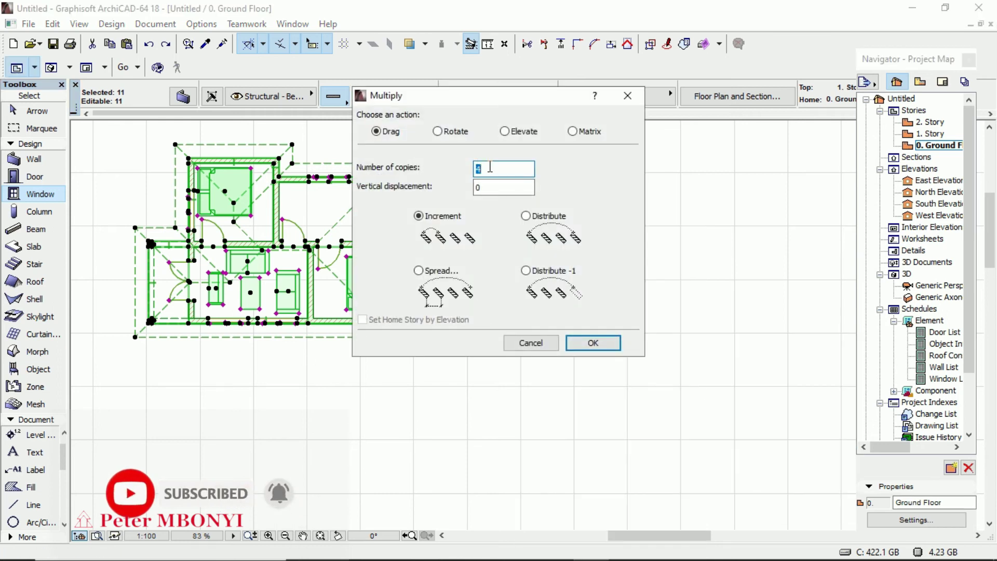
left_click(594, 345)
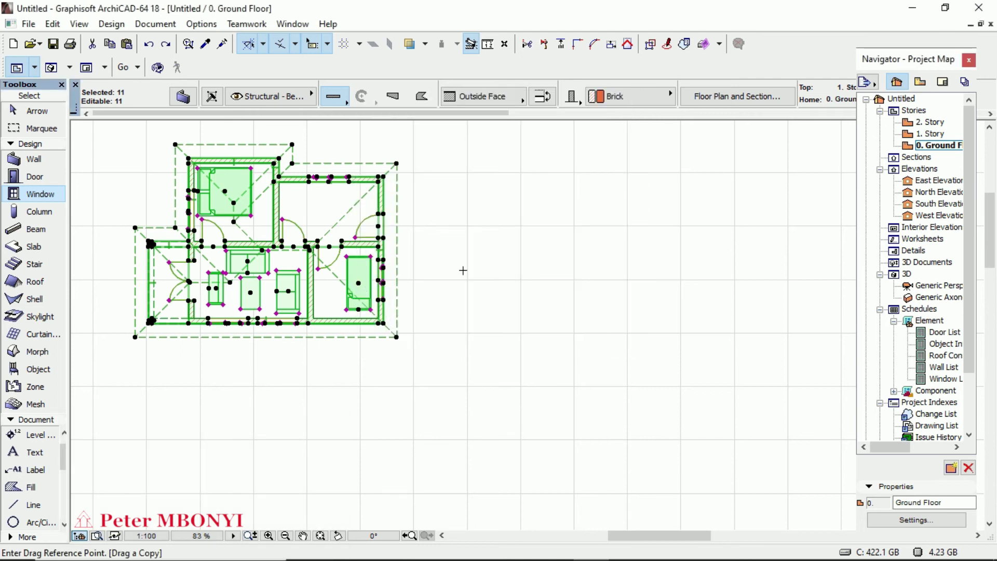
left_click(274, 246)
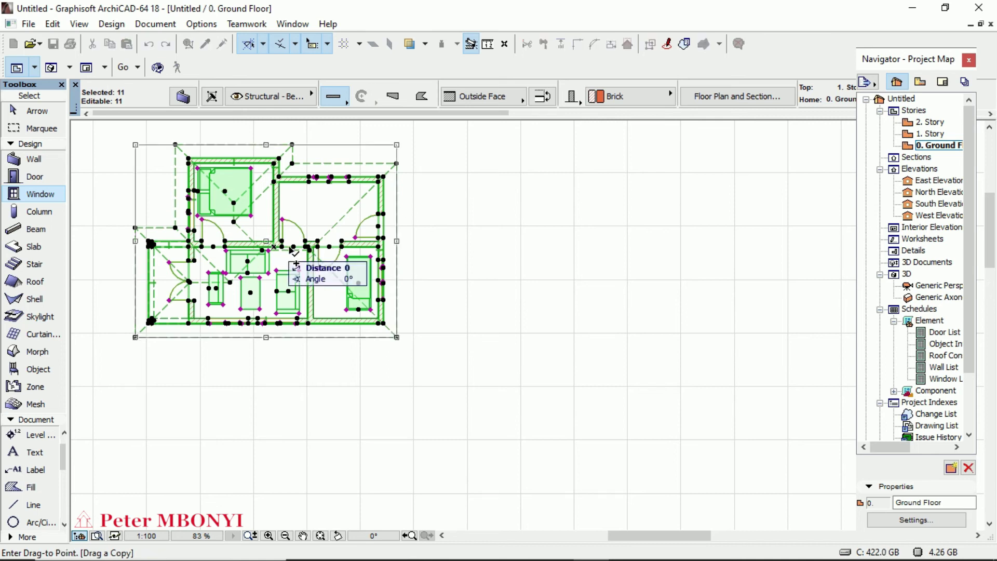
scroll(358, 267, "down", 3)
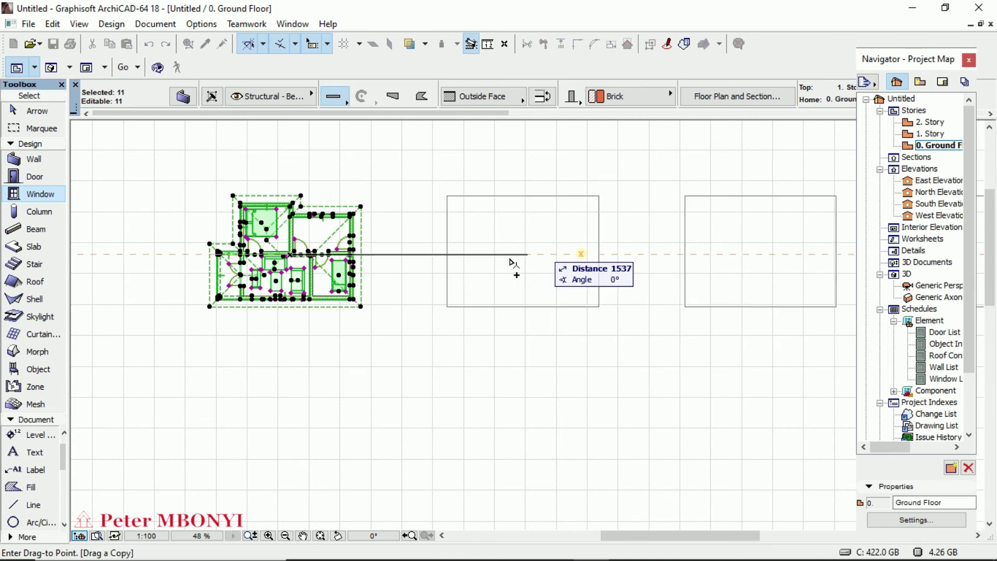
left_click(461, 261)
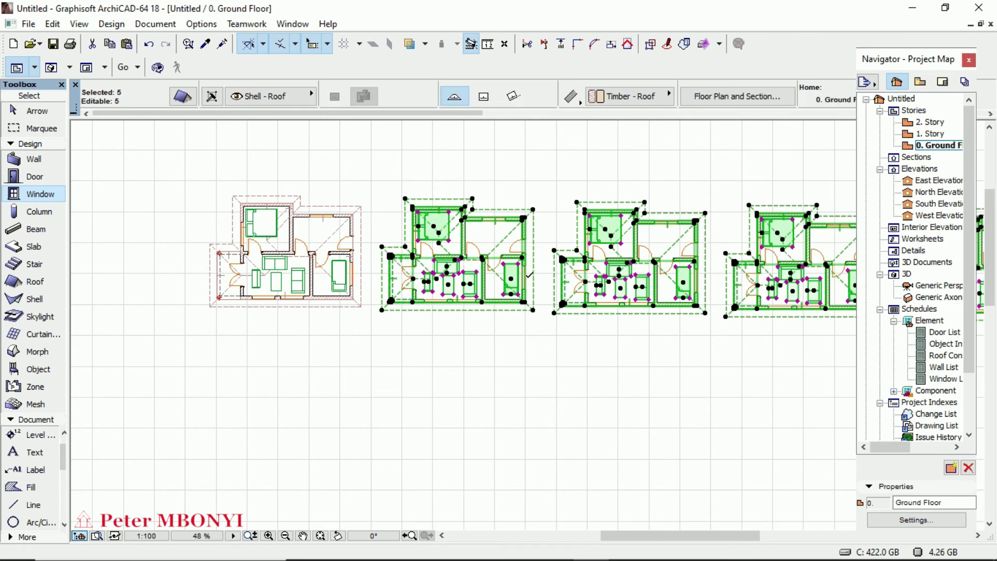
scroll(240, 275, "down", 3)
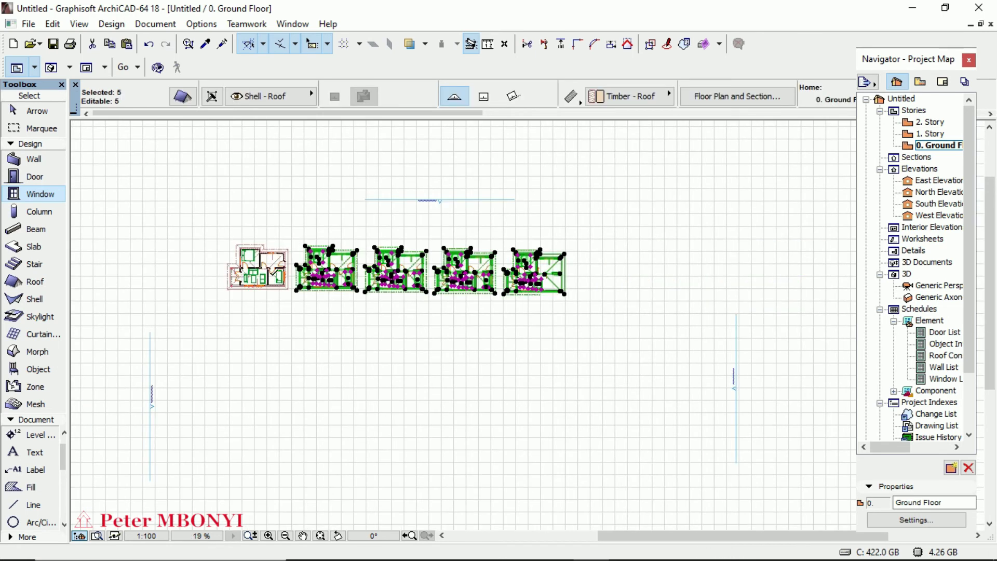
scroll(338, 283, "up", 1)
scroll(339, 282, "up", 1)
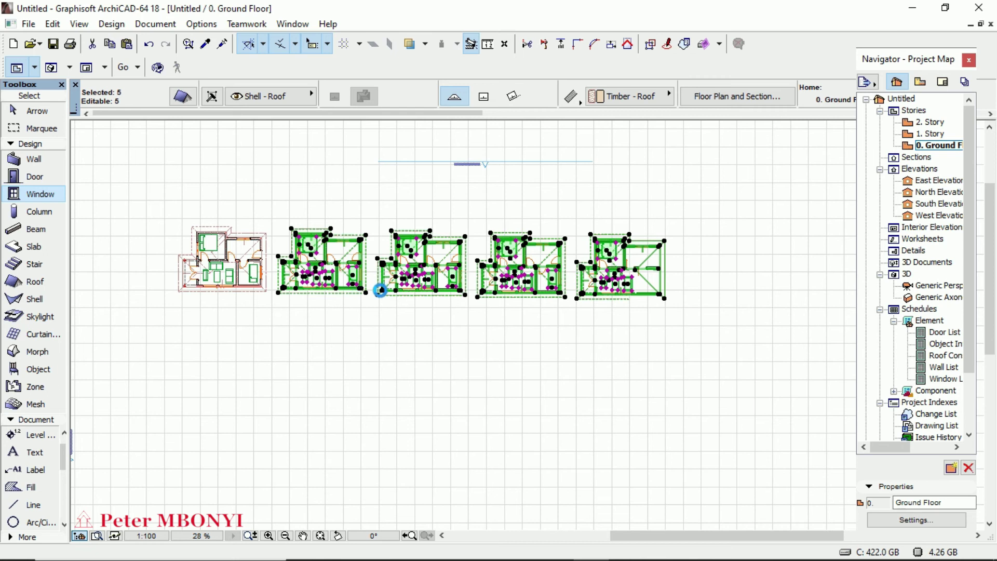
scroll(453, 291, "down", 1)
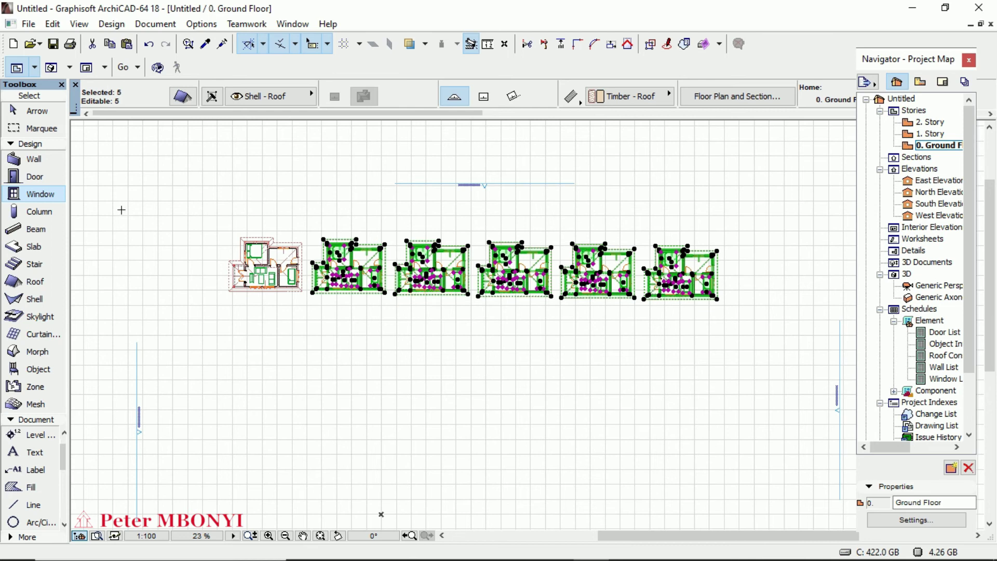
Clear the selection, then box-select all six house plans in the row
left_click(37, 111)
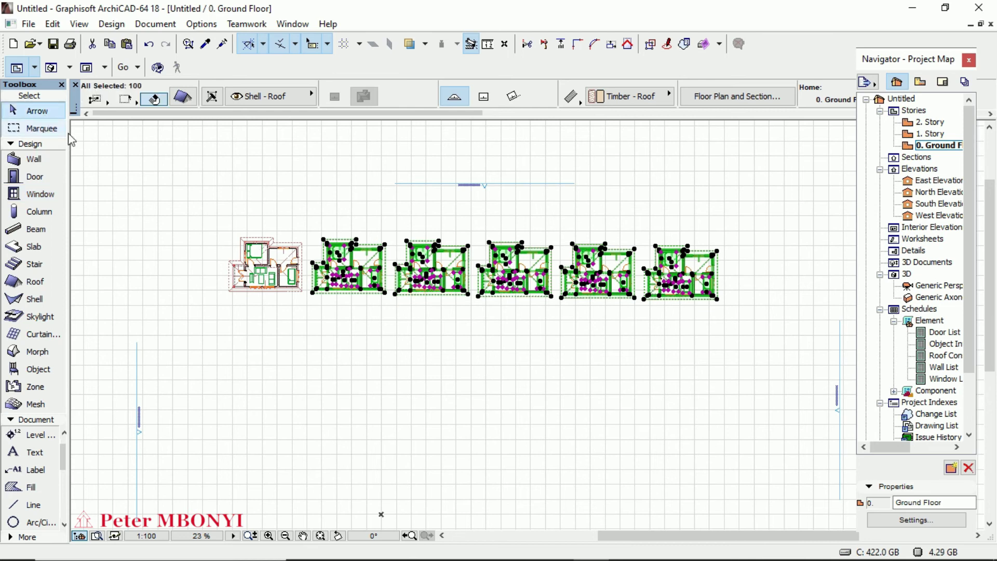
left_click(221, 230)
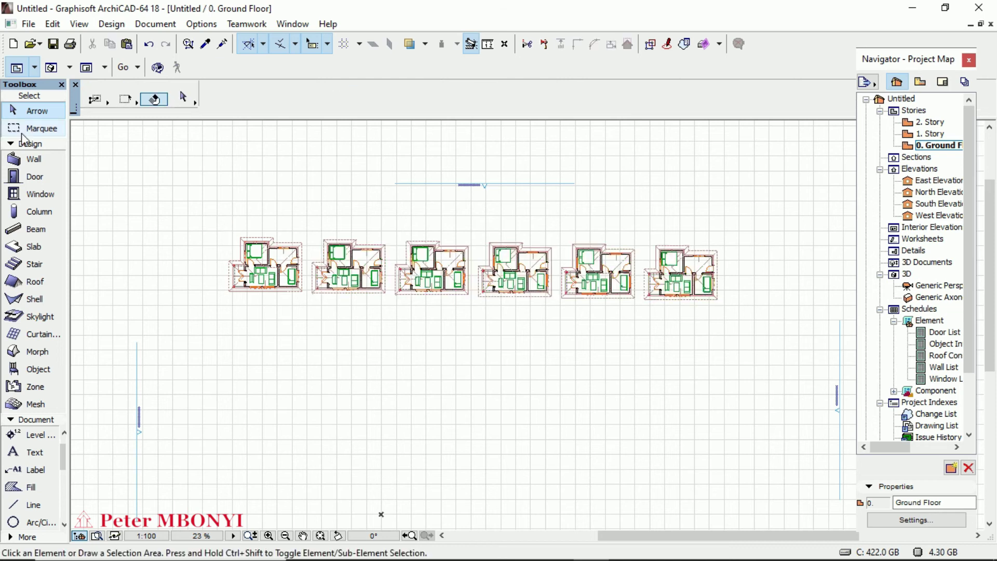
left_click(191, 219)
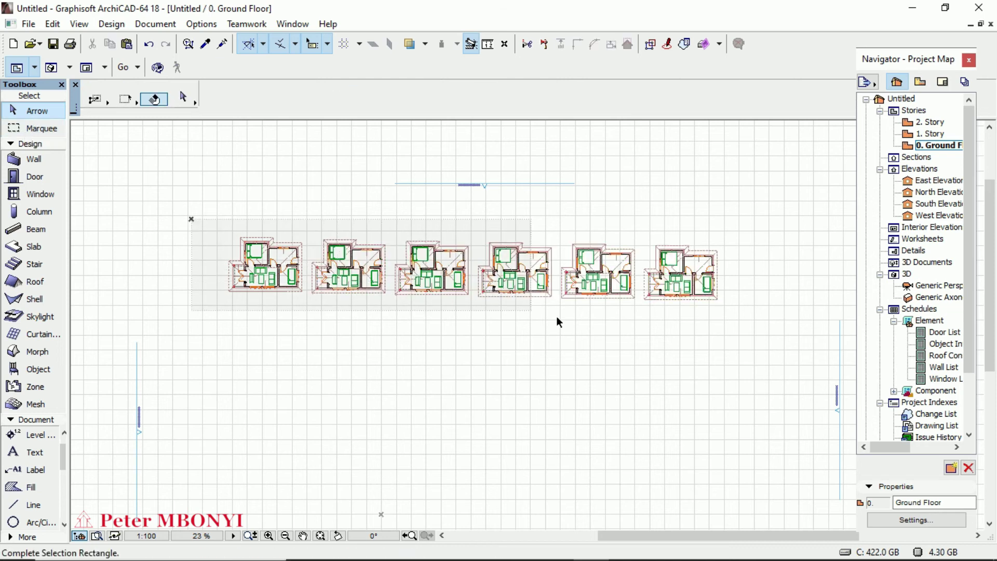
left_click(735, 369)
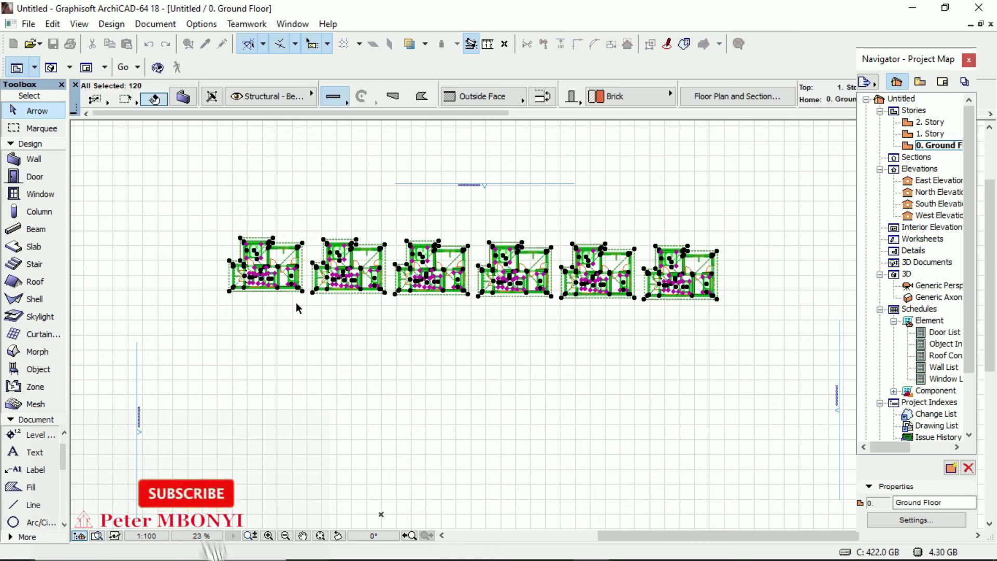
left_click(34, 177)
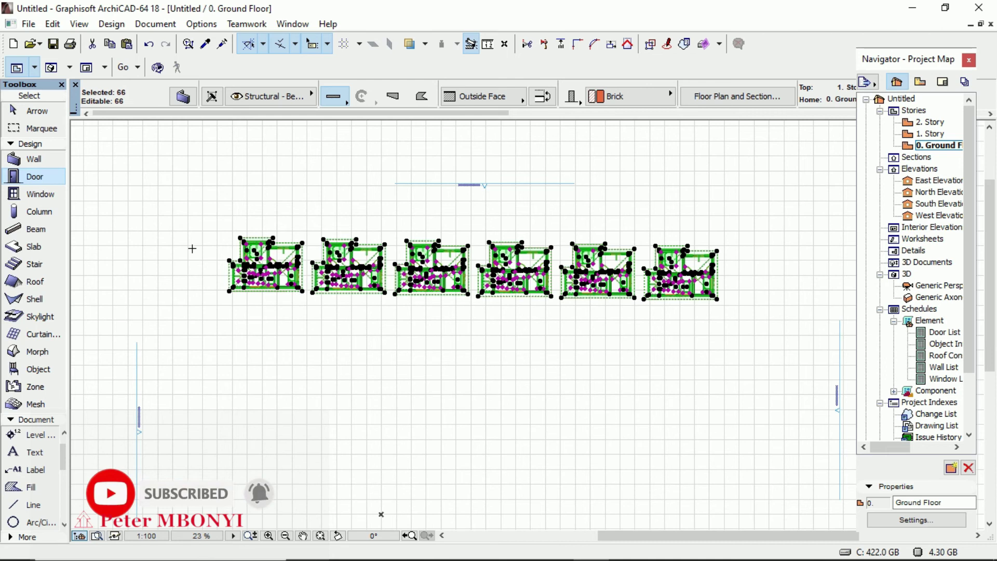
left_click(40, 194)
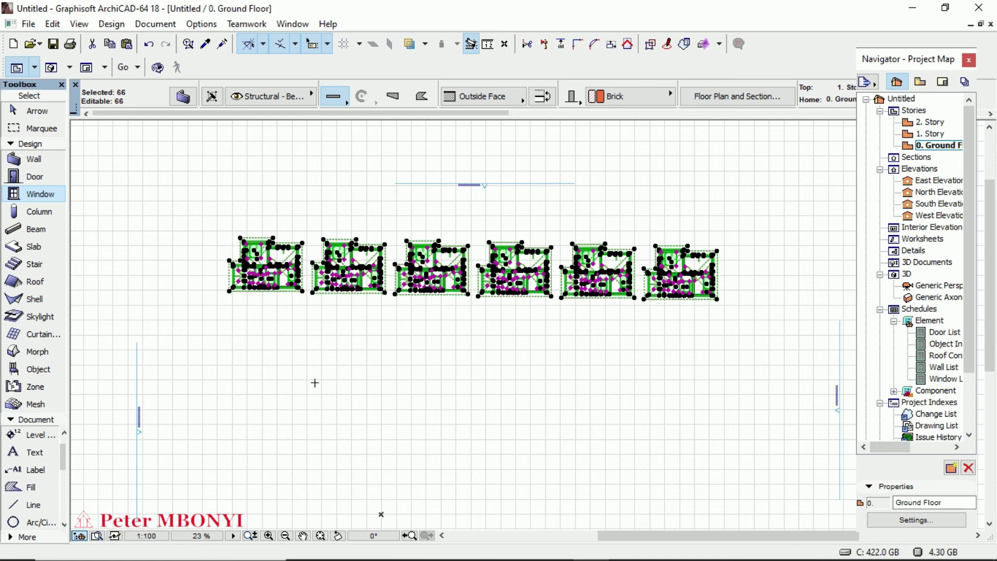
key("ctrl+u")
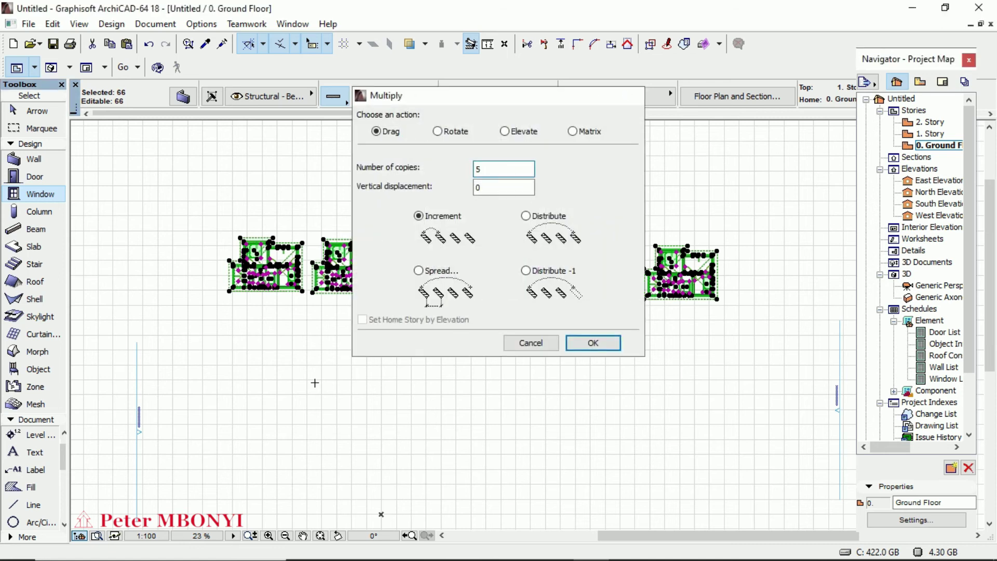
key("Return")
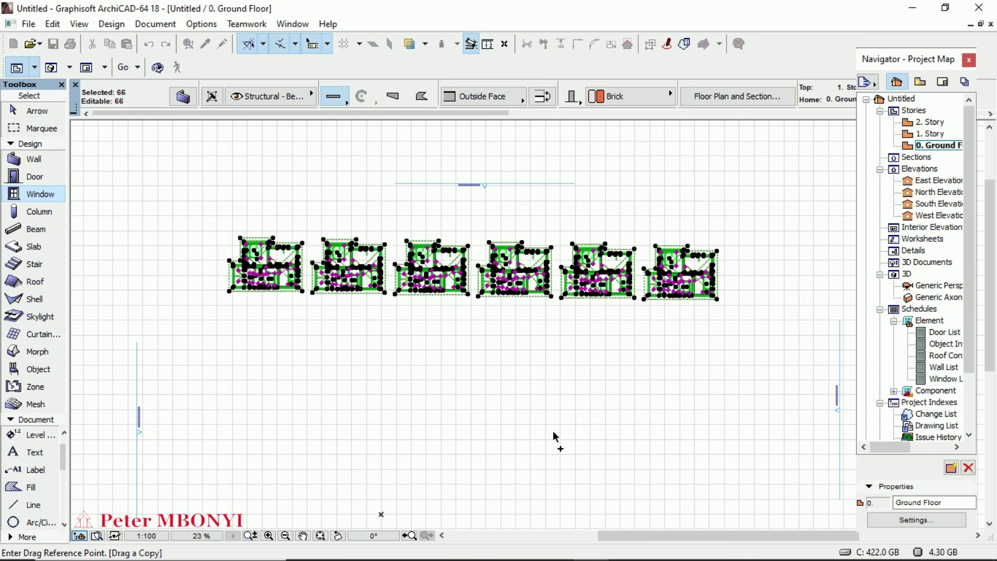
key("Escape")
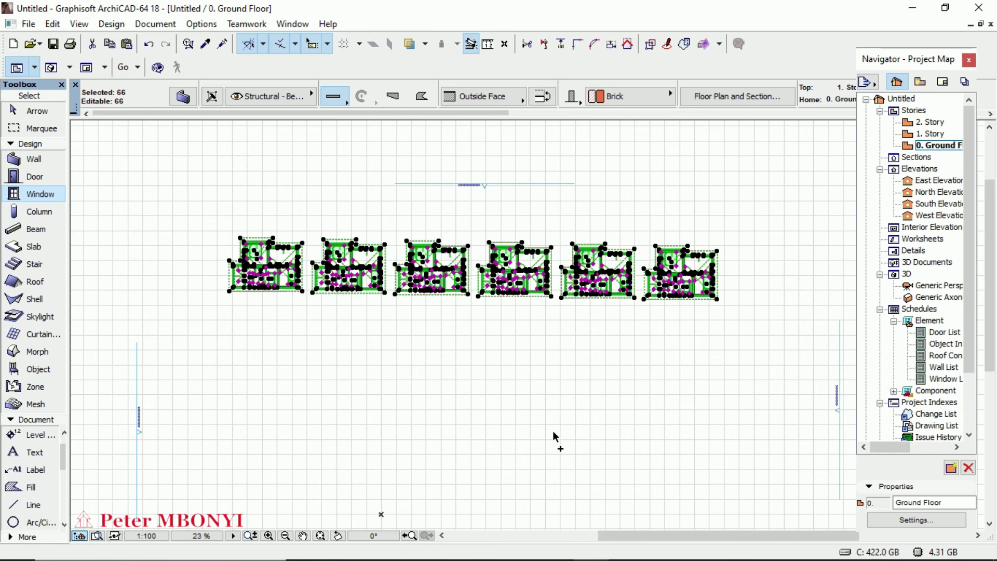
key("ctrl+u")
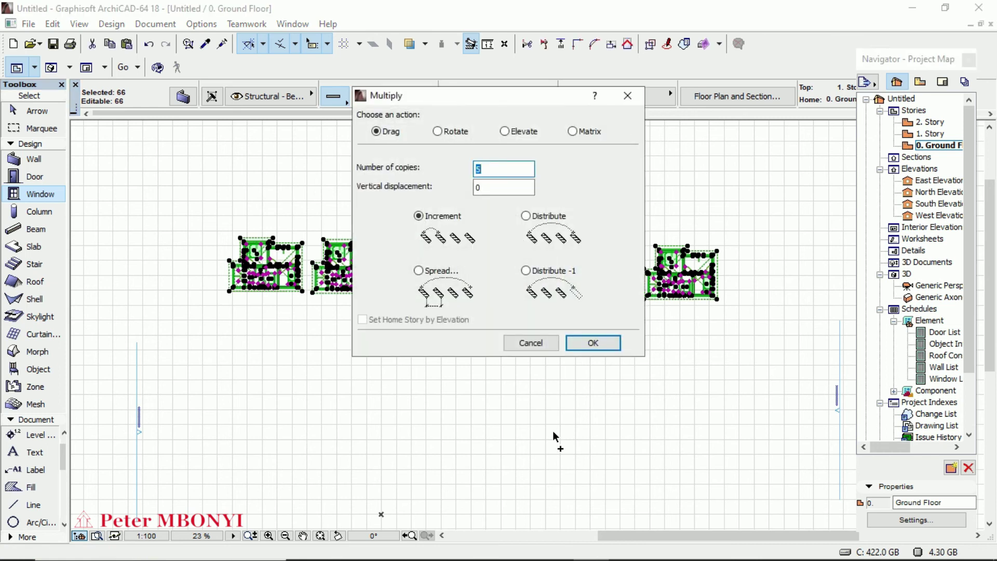
left_click(593, 343)
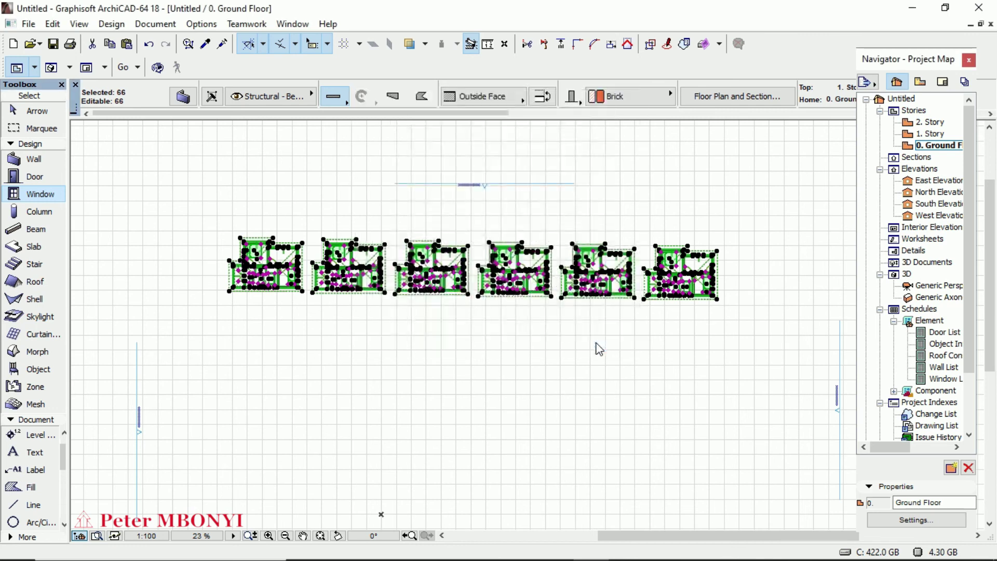
left_click(694, 274)
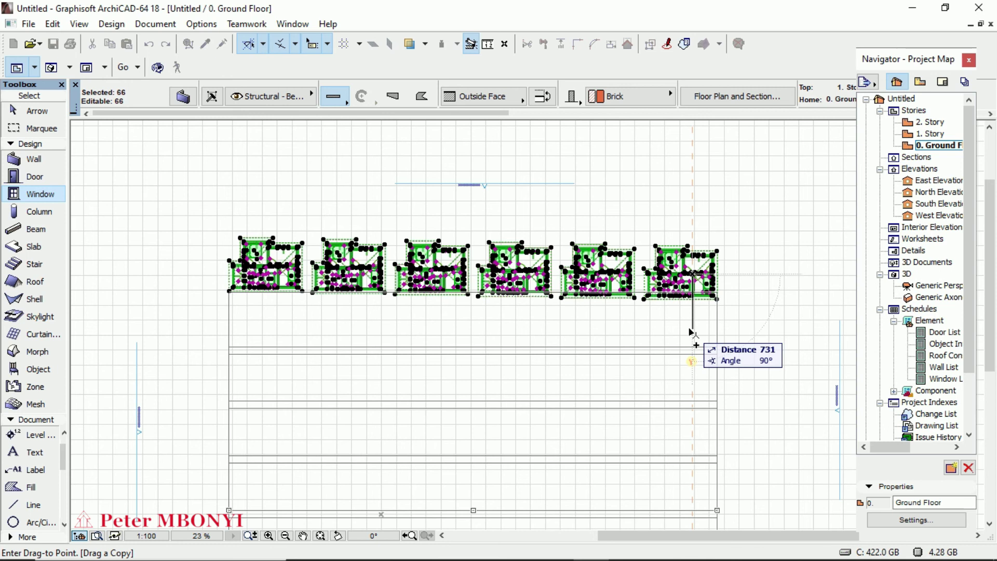
key("Escape")
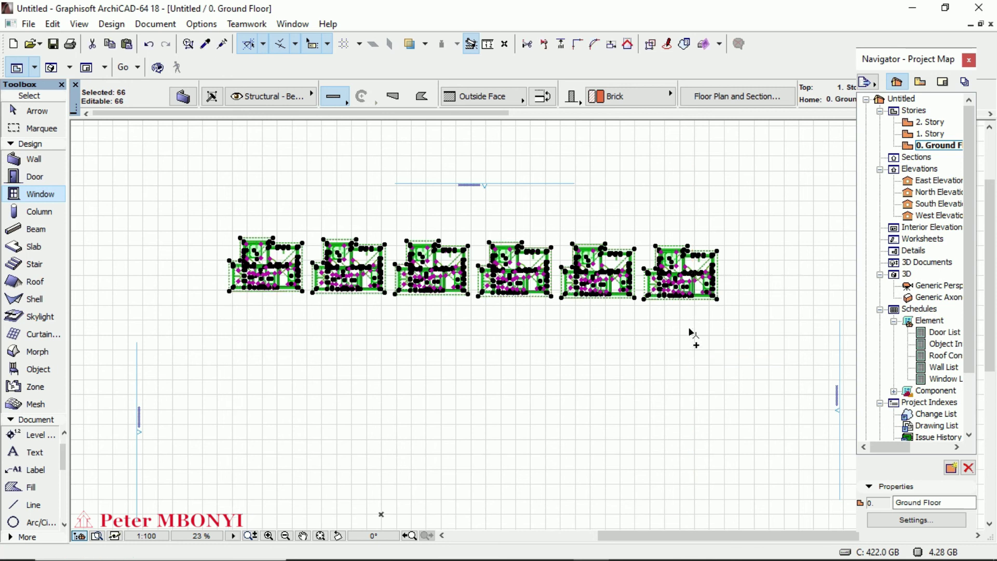
Multiply the six-plan row into 2 copies, dragged from the last house to below the row
key("ctrl+u")
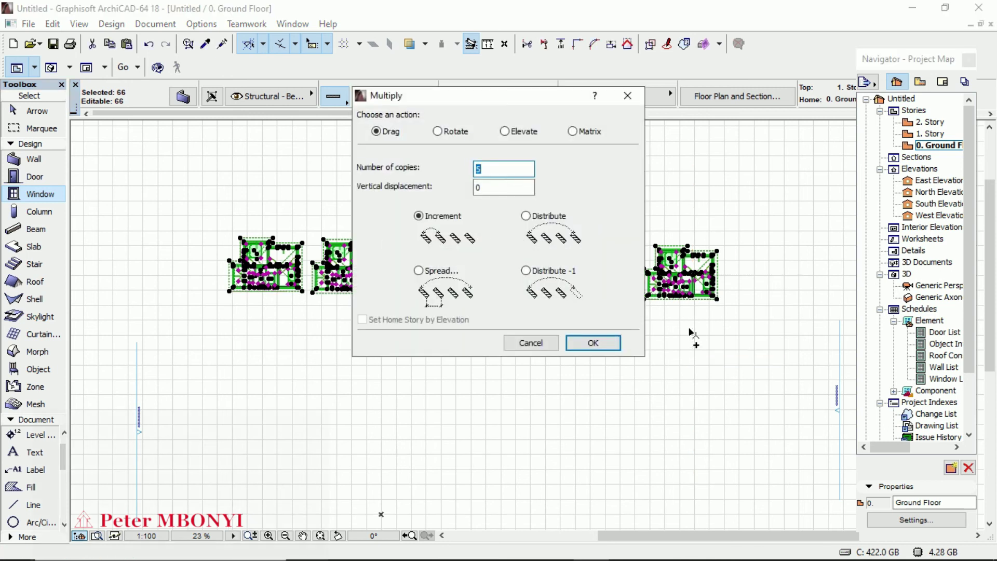
type("2")
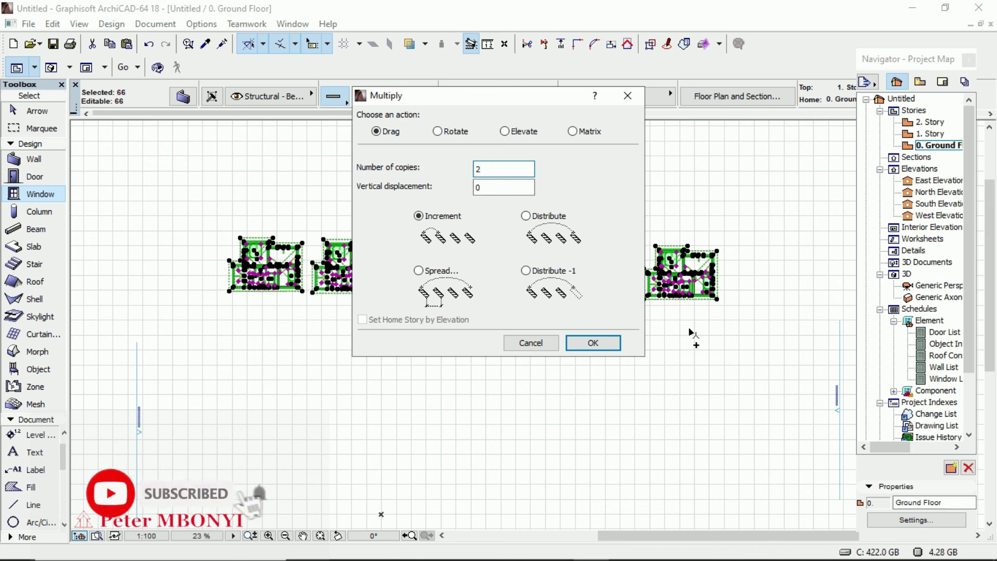
key("Return")
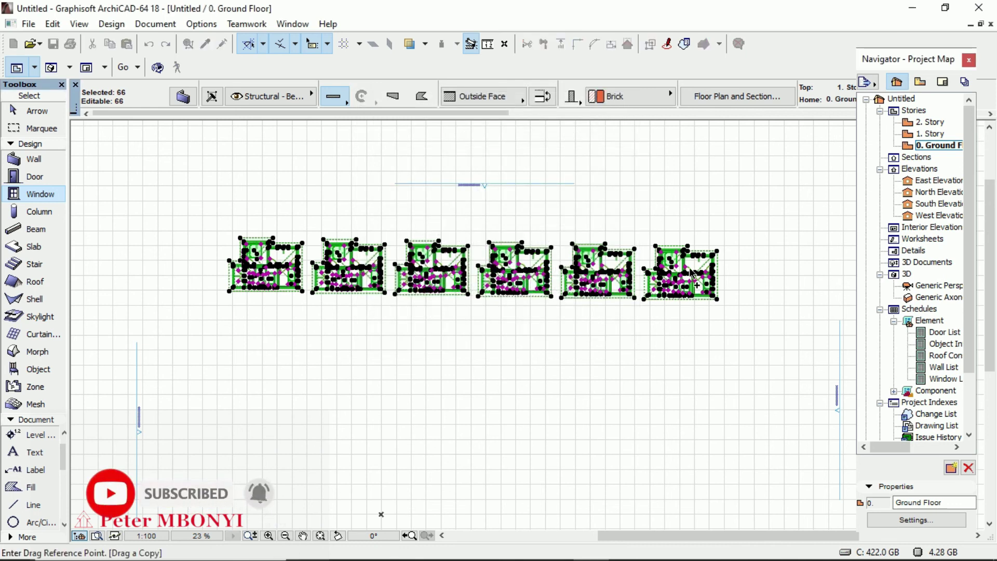
left_click(695, 272)
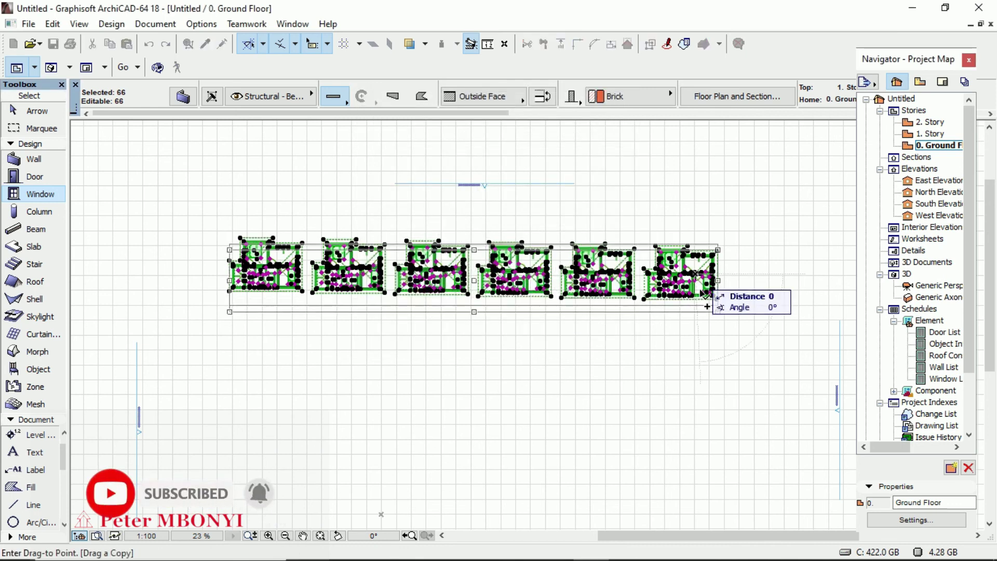
left_click(694, 359)
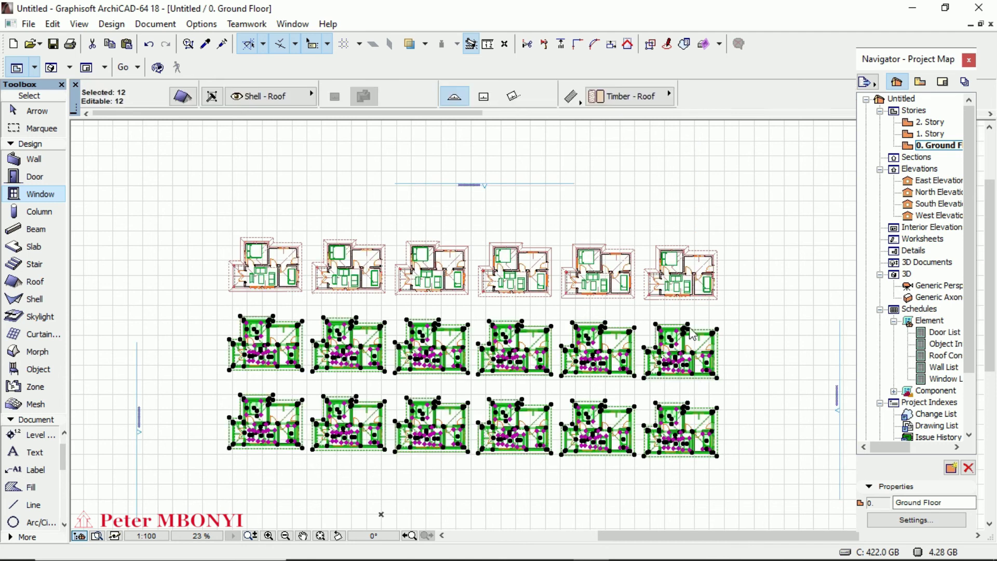
scroll(759, 300, "down", 2)
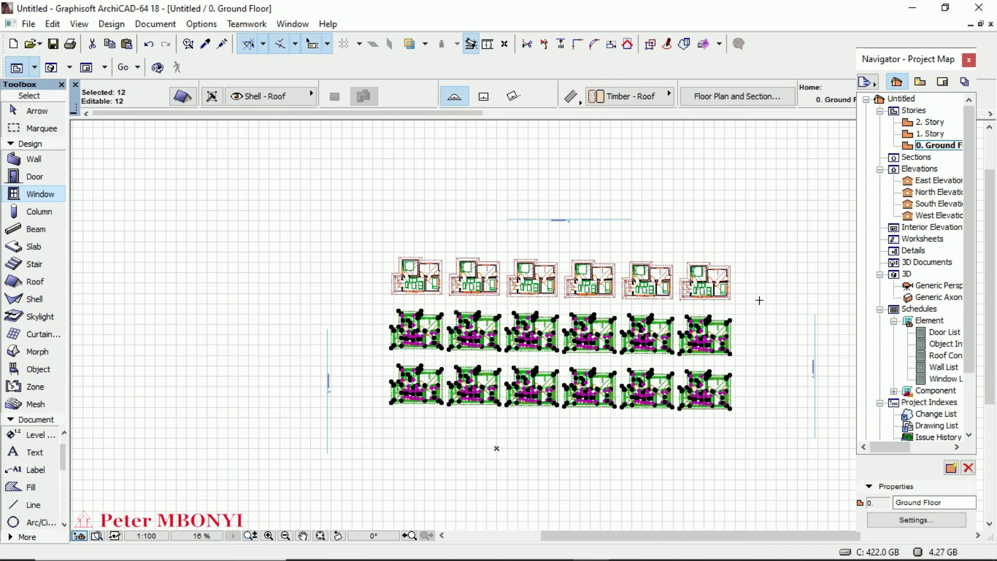
scroll(759, 300, "up", 1)
scroll(759, 311, "up", 1)
scroll(763, 332, "down", 1)
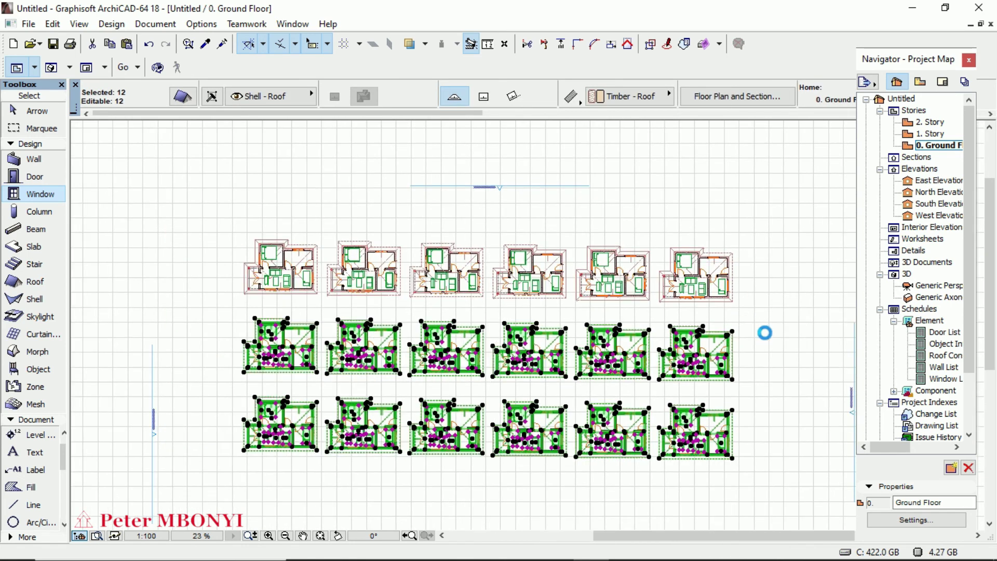
scroll(764, 332, "down", 1)
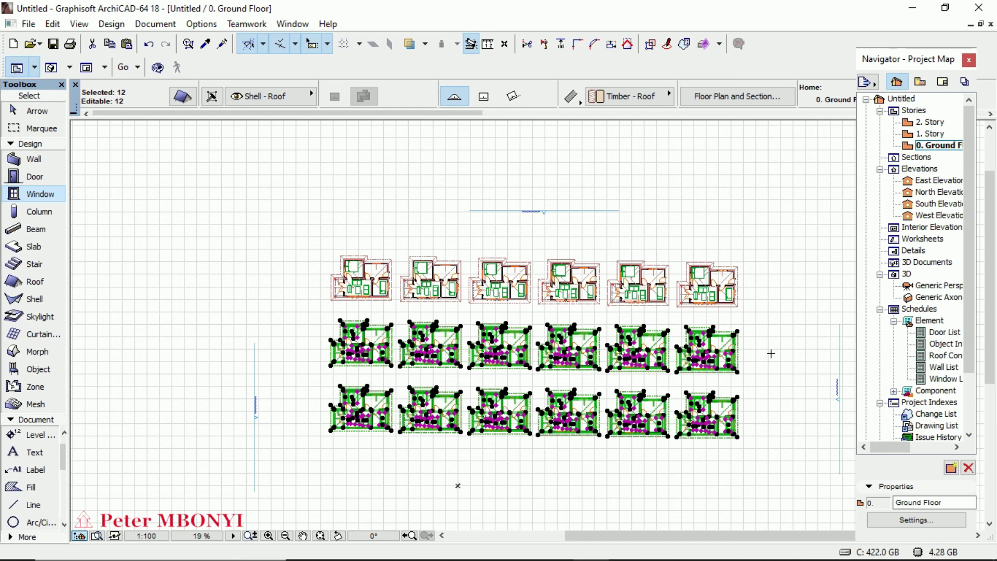
scroll(756, 340, "down", 3)
scroll(756, 382, "up", 2)
scroll(756, 383, "up", 2)
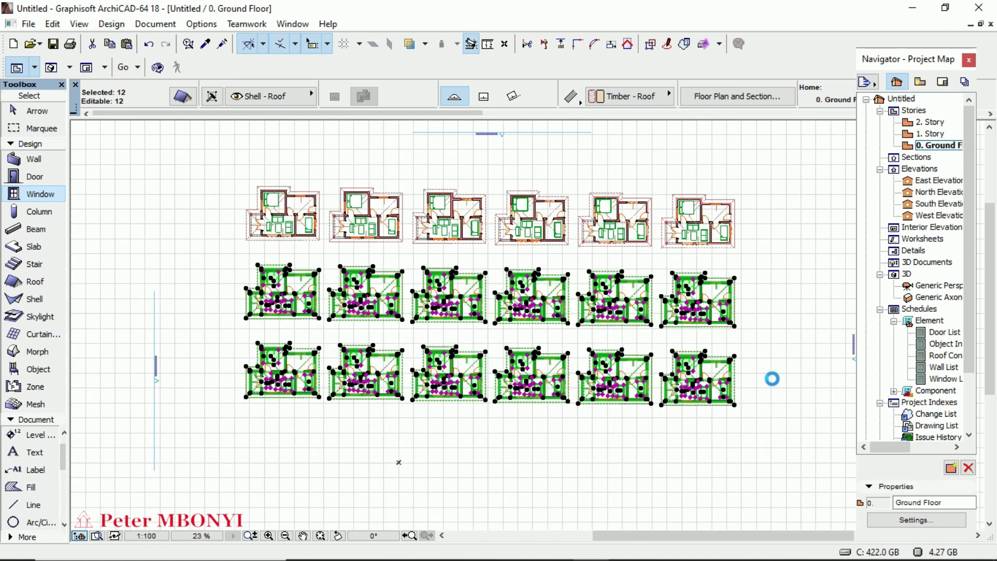